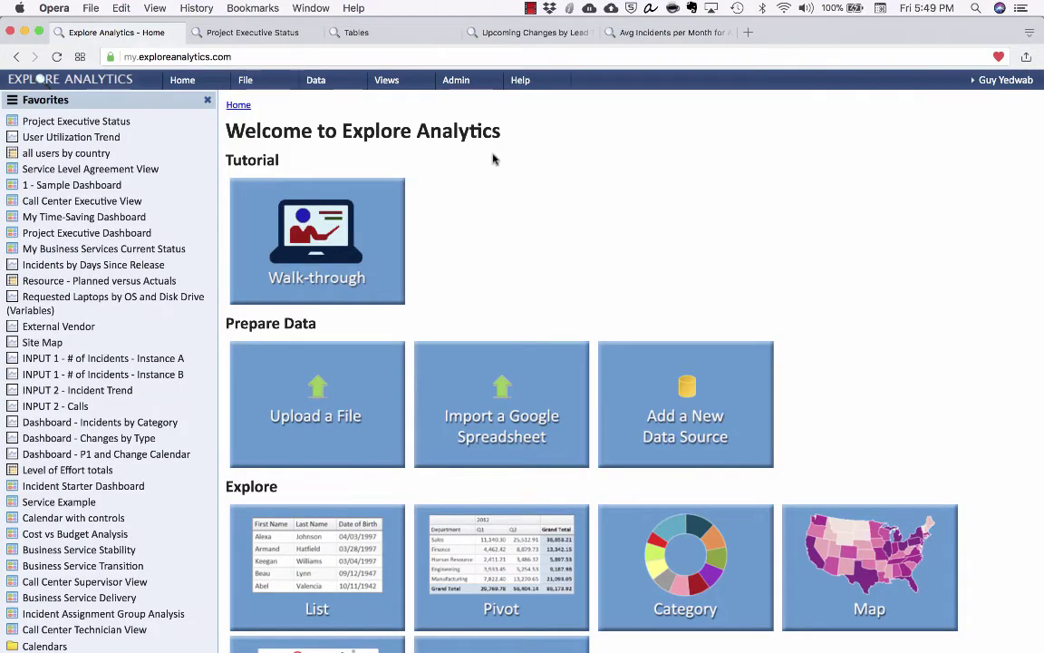
Start a new view using ServiceNow as the data source and the Project Task table.
left_click(251, 85)
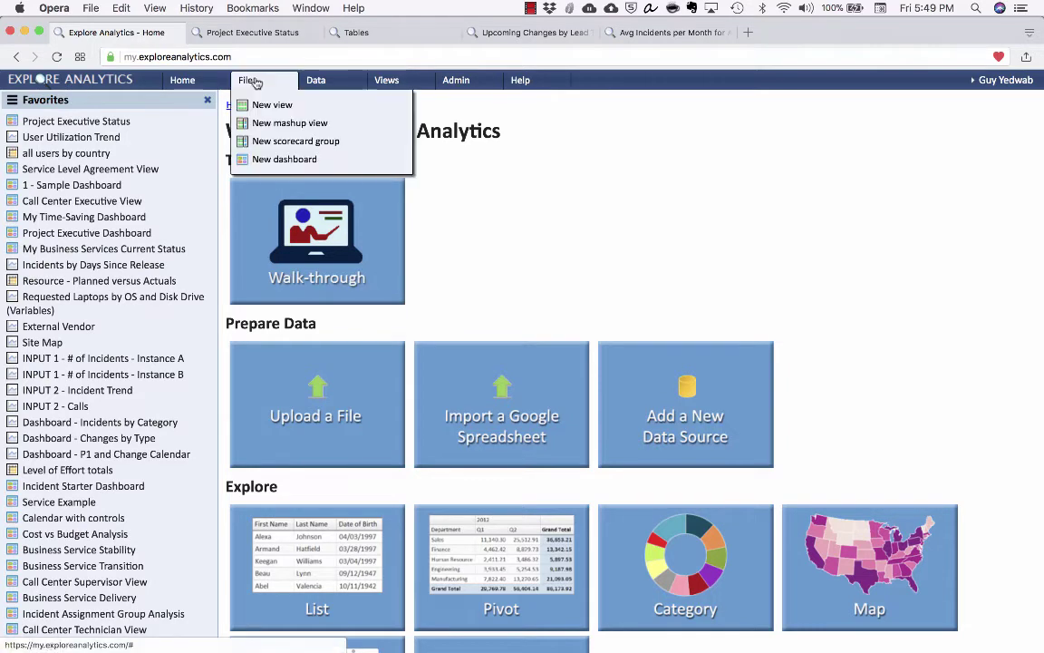
left_click(261, 105)
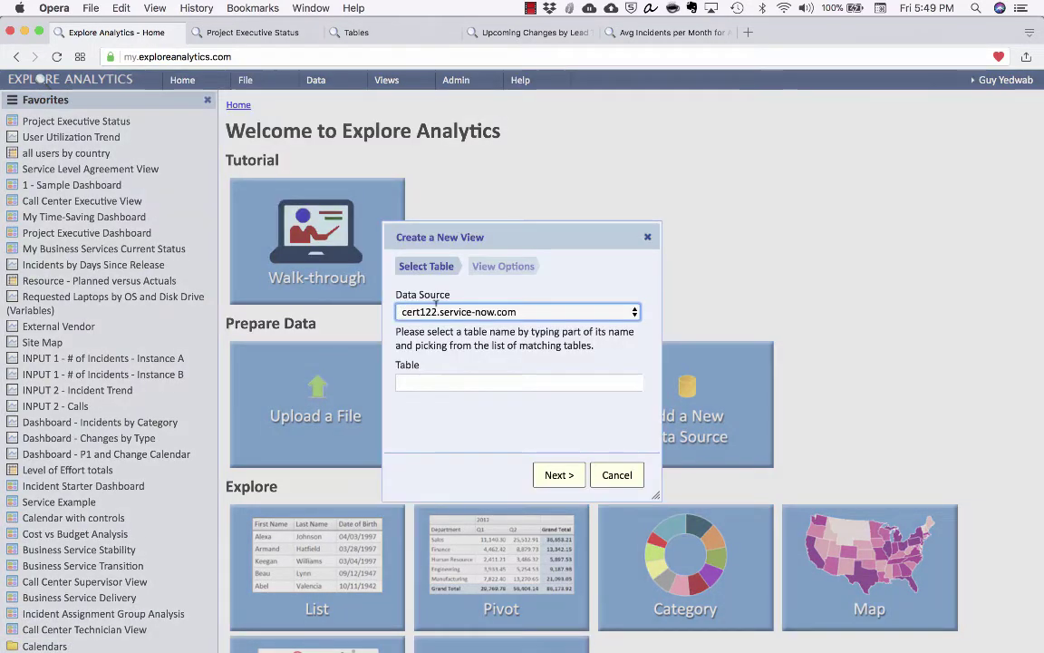
left_click(519, 313)
left_click(508, 357)
left_click(492, 381)
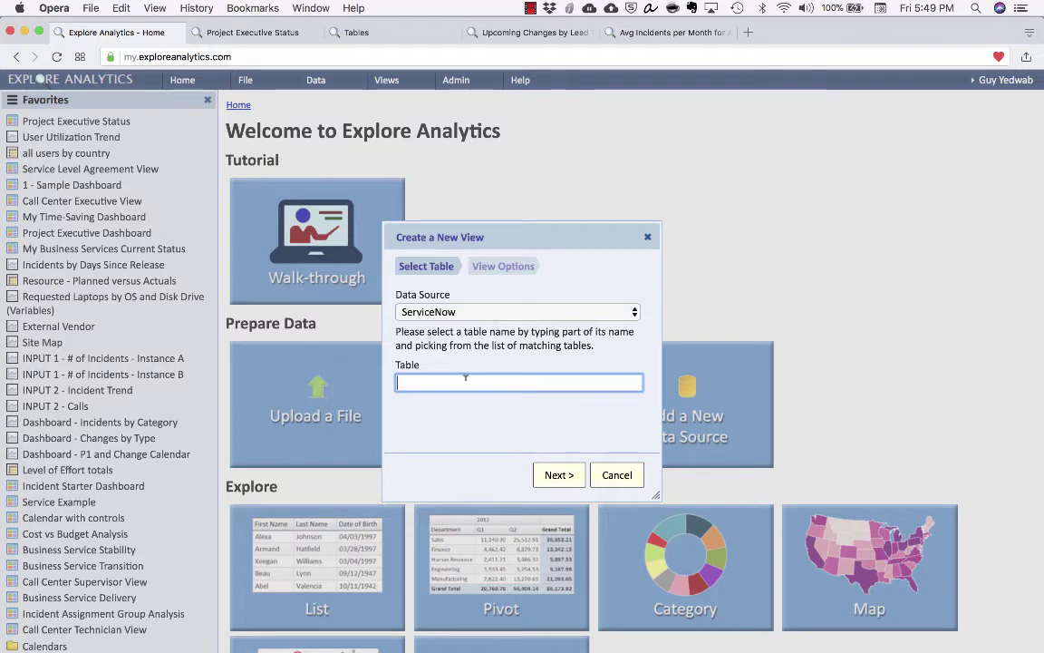
type("project task")
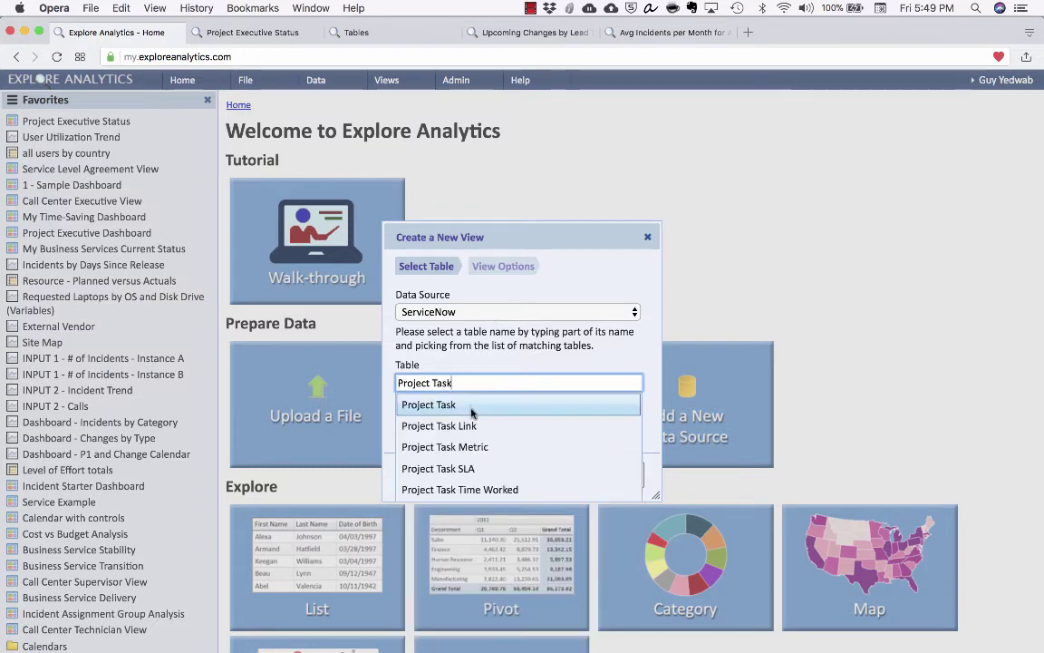
left_click(473, 408)
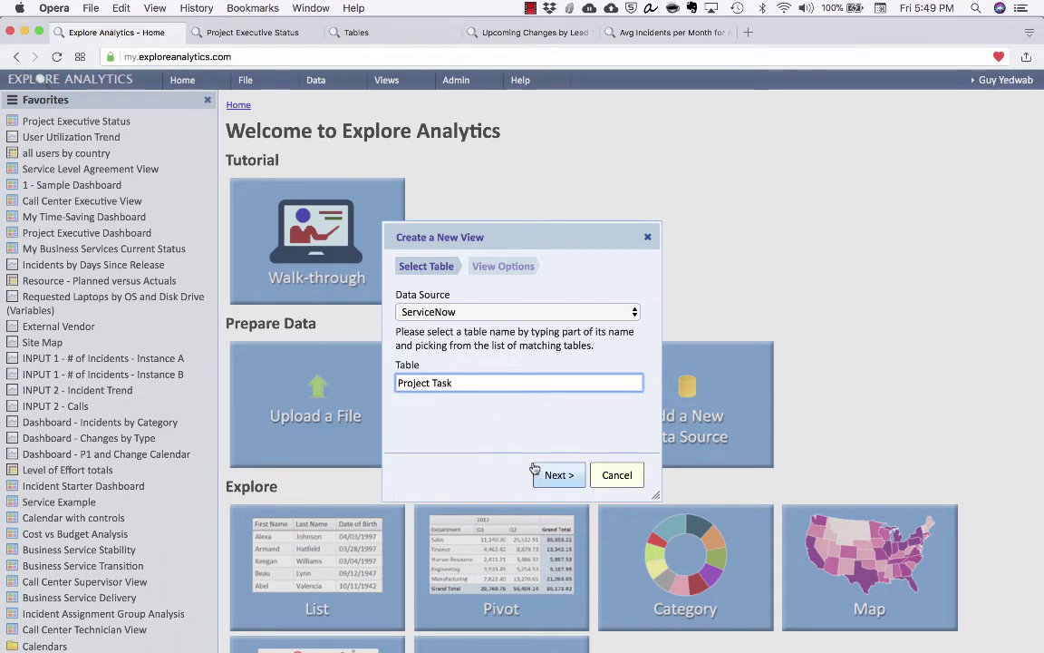
Make the new view a chart named 'Planned Value Report' and finish creating it.
left_click(537, 473)
left_click(497, 384)
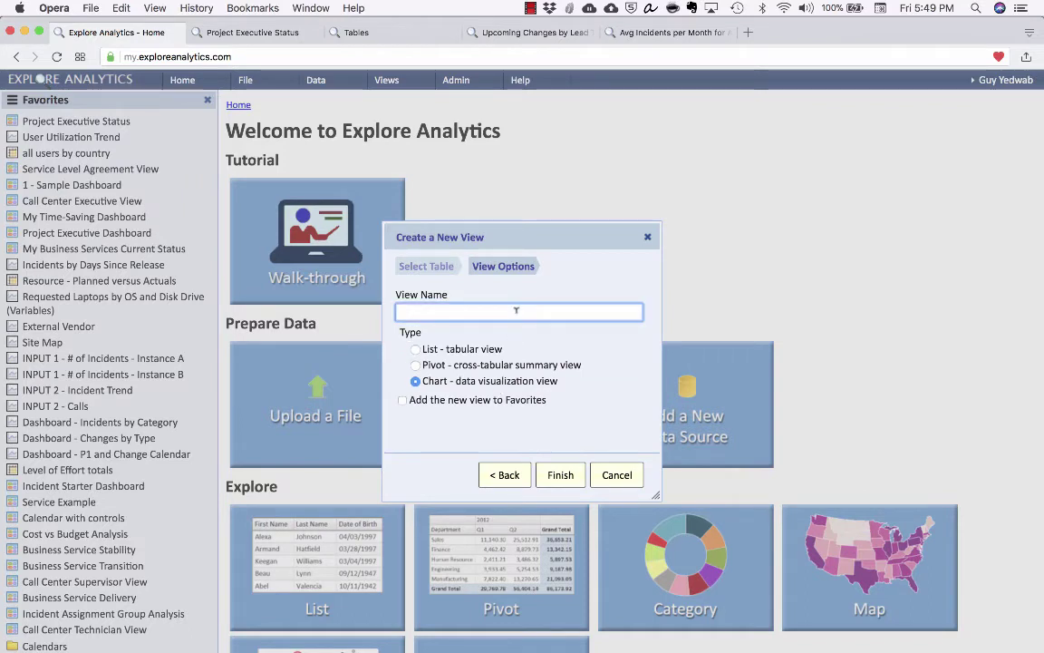
type("Planned Value Report")
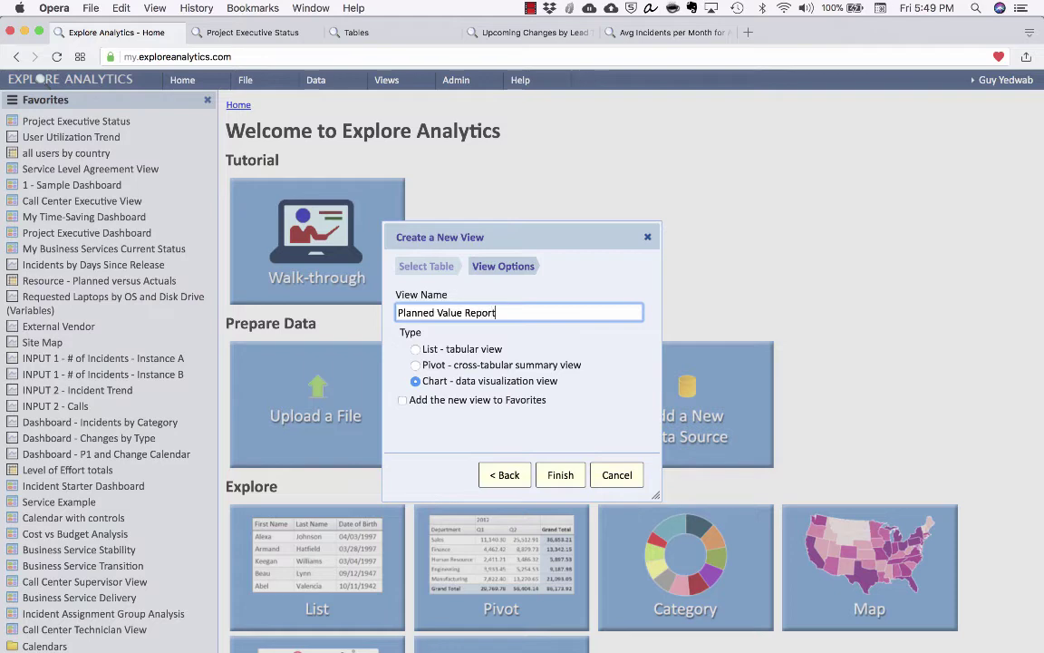
left_click(561, 469)
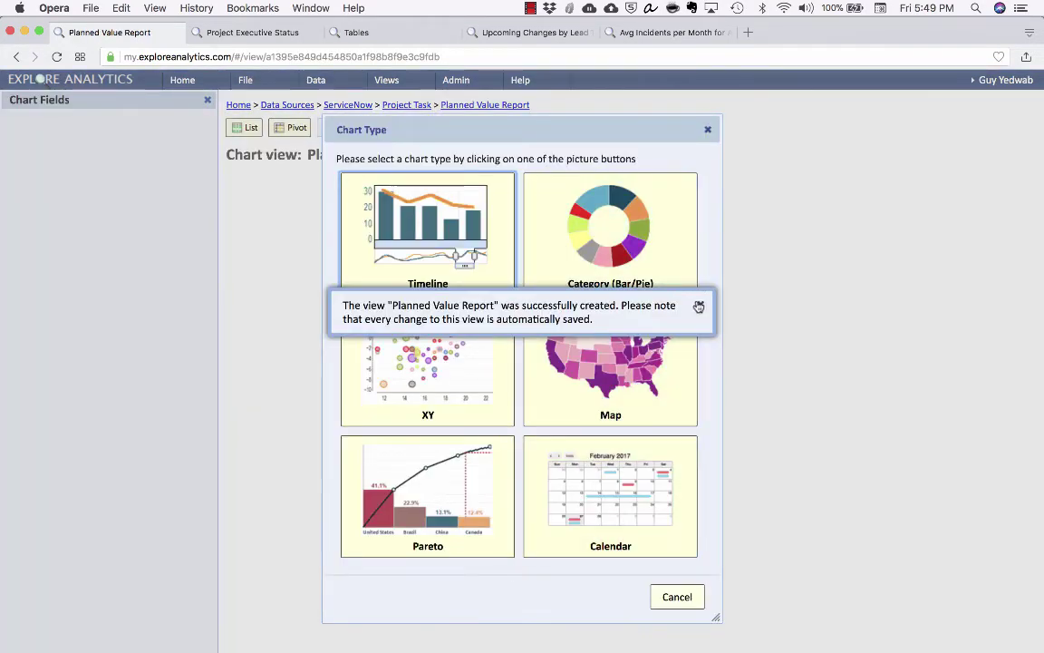
Make it a timeline chart by Planned end date, grouped by Week (Sunday).
left_click(704, 305)
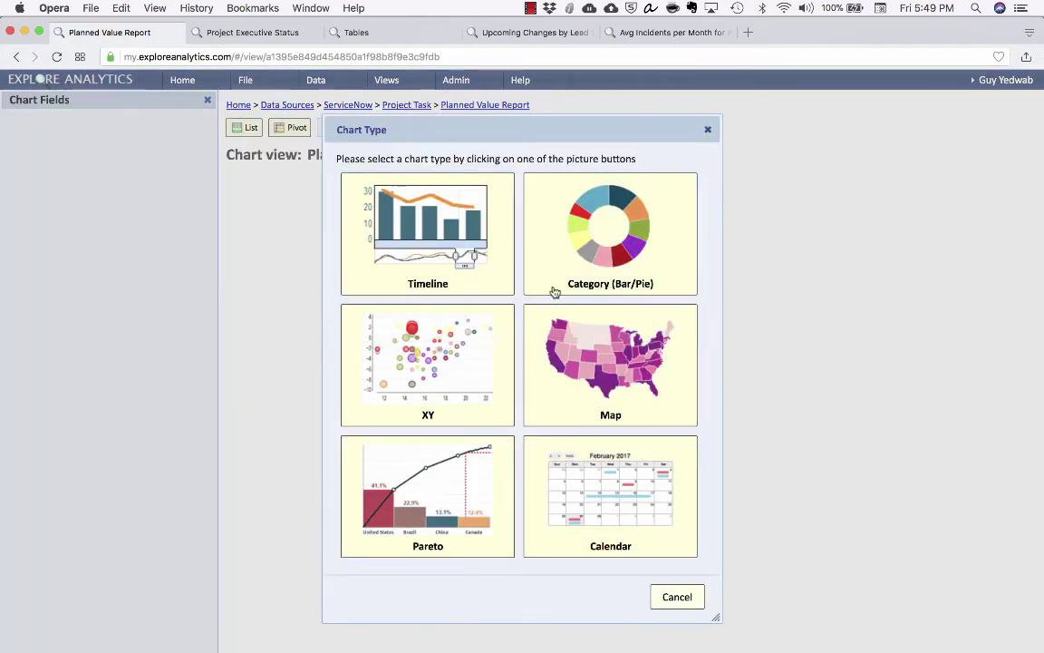
left_click(455, 271)
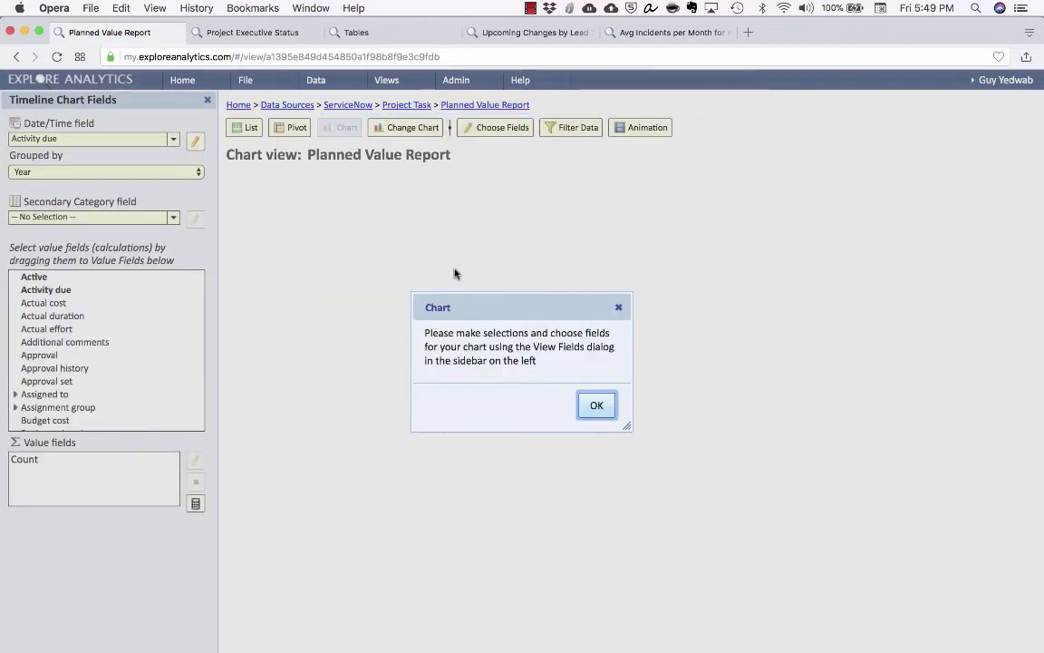
left_click(596, 405)
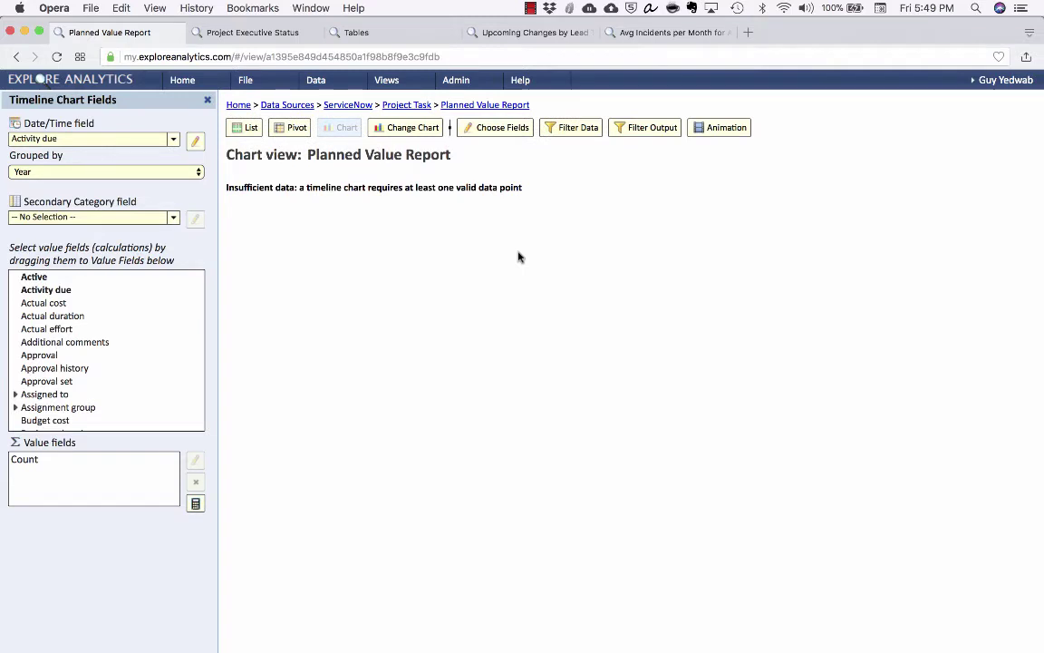
left_click(128, 139)
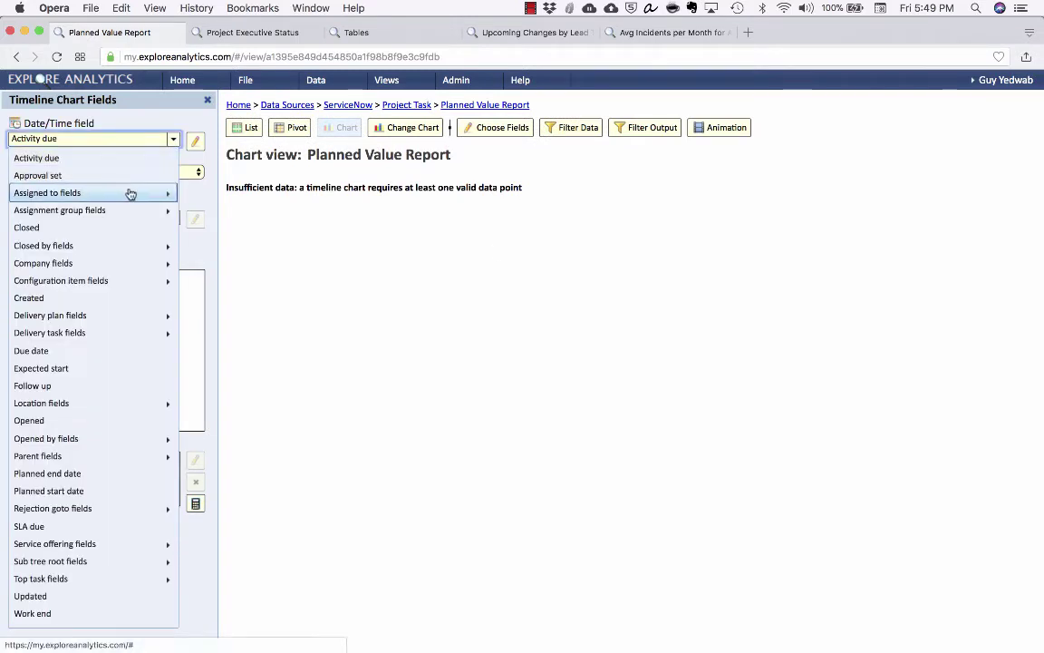
left_click(109, 473)
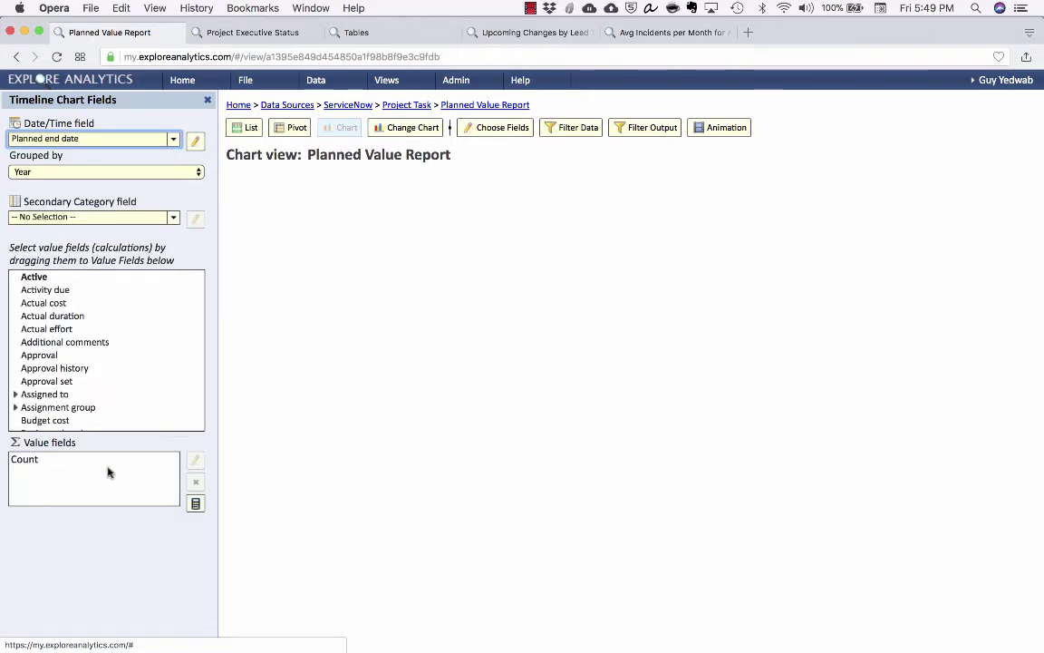
left_click(127, 171)
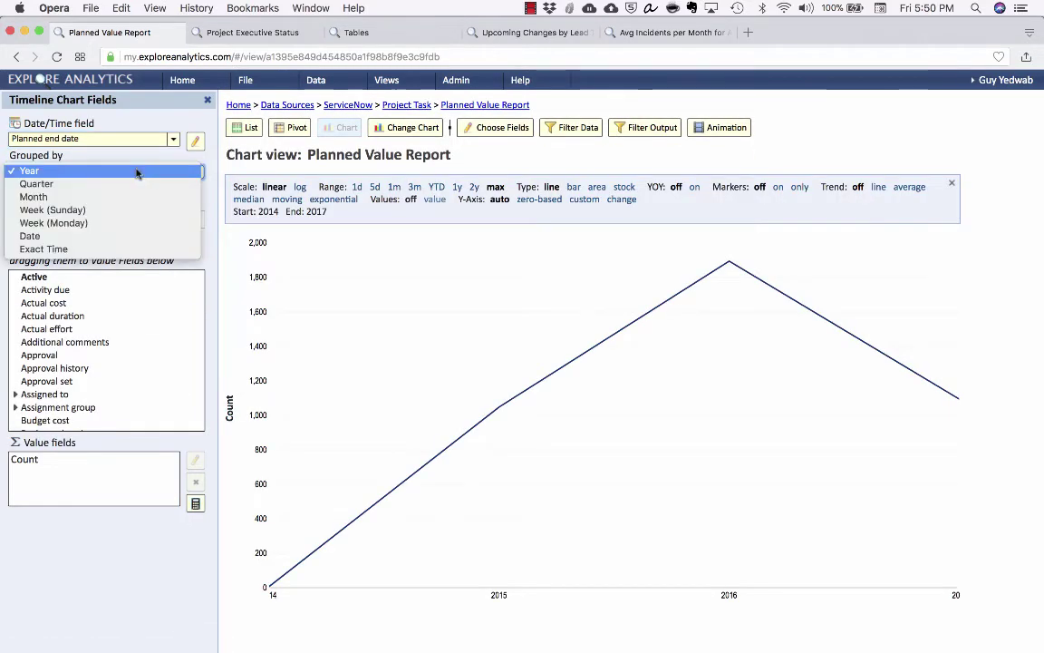
left_click(133, 209)
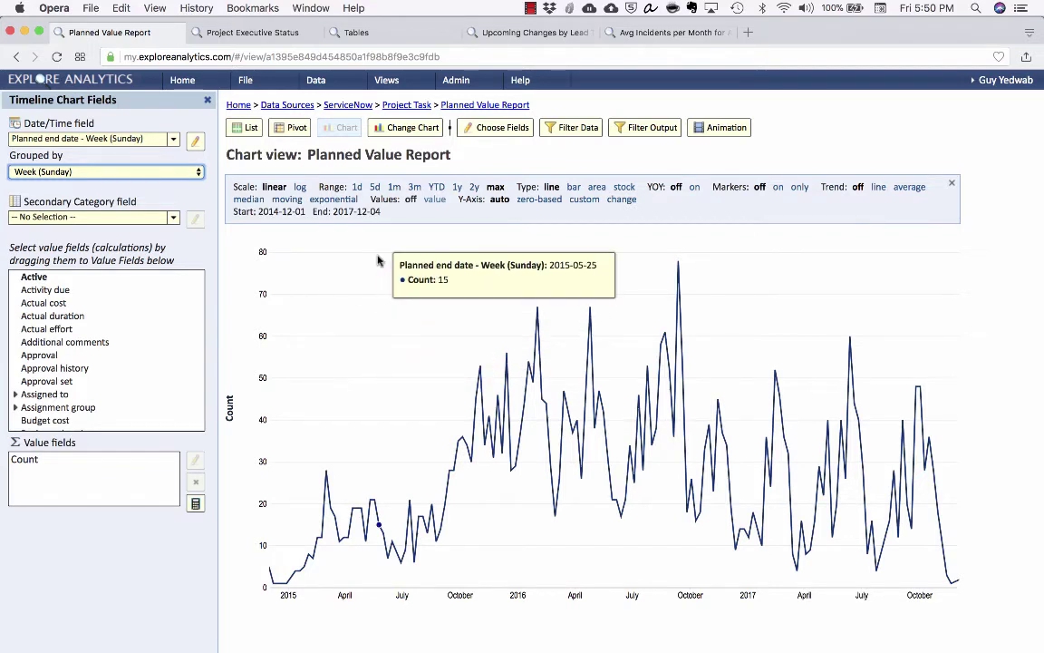
Add and apply a data filter of Top task = PRJ0010009.
left_click(570, 128)
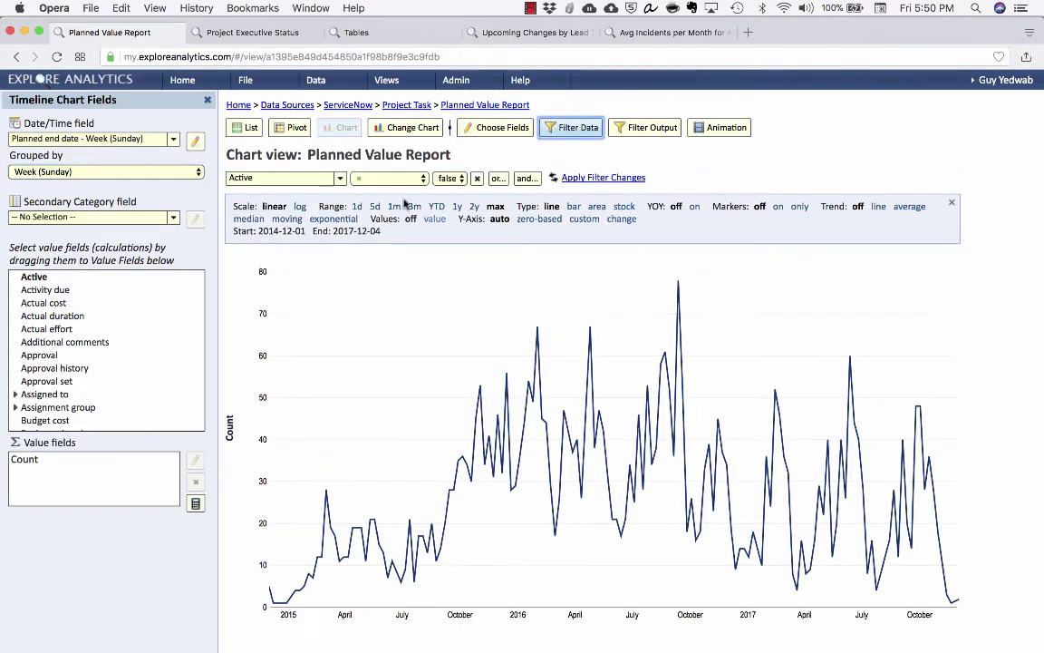
left_click(299, 178)
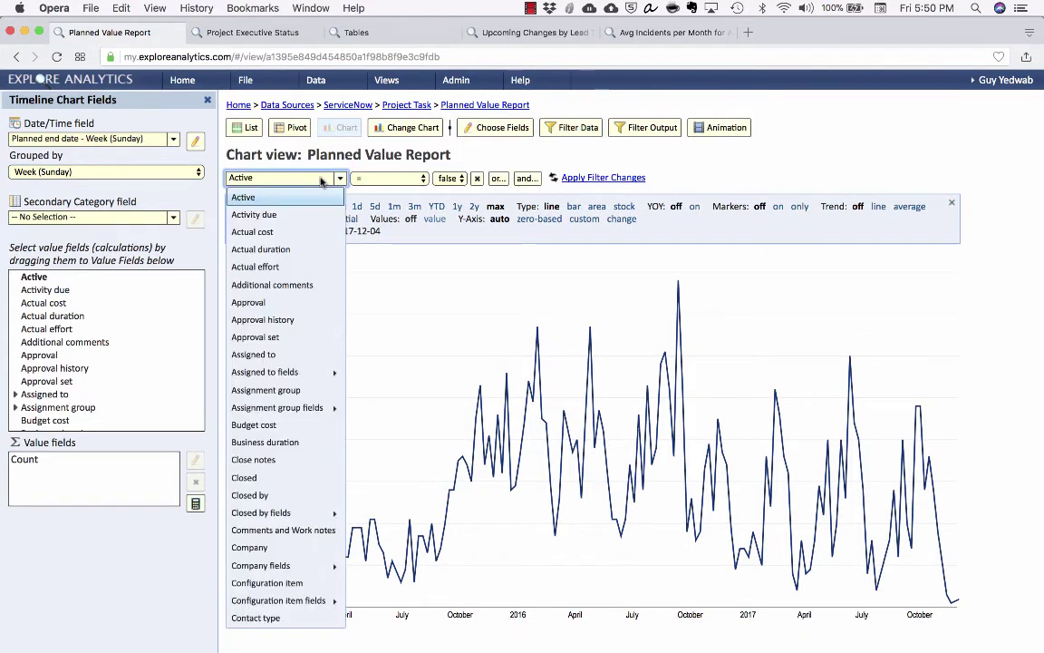
scroll(301, 503, "down", 5)
scroll(301, 504, "down", 10)
scroll(299, 501, "up", 6)
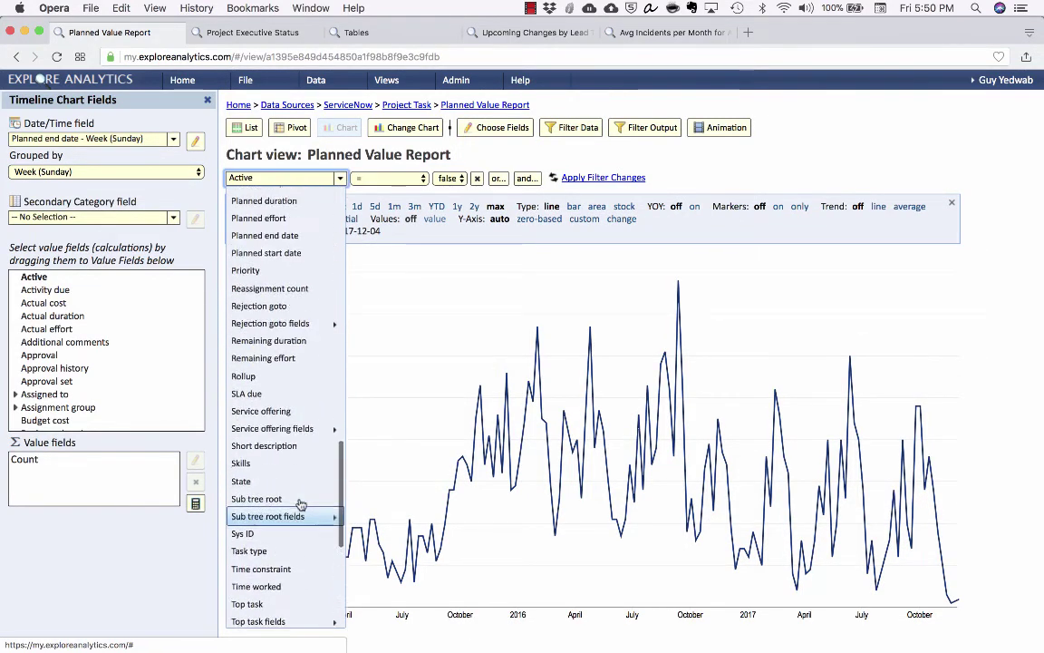
scroll(301, 281, "up", 3)
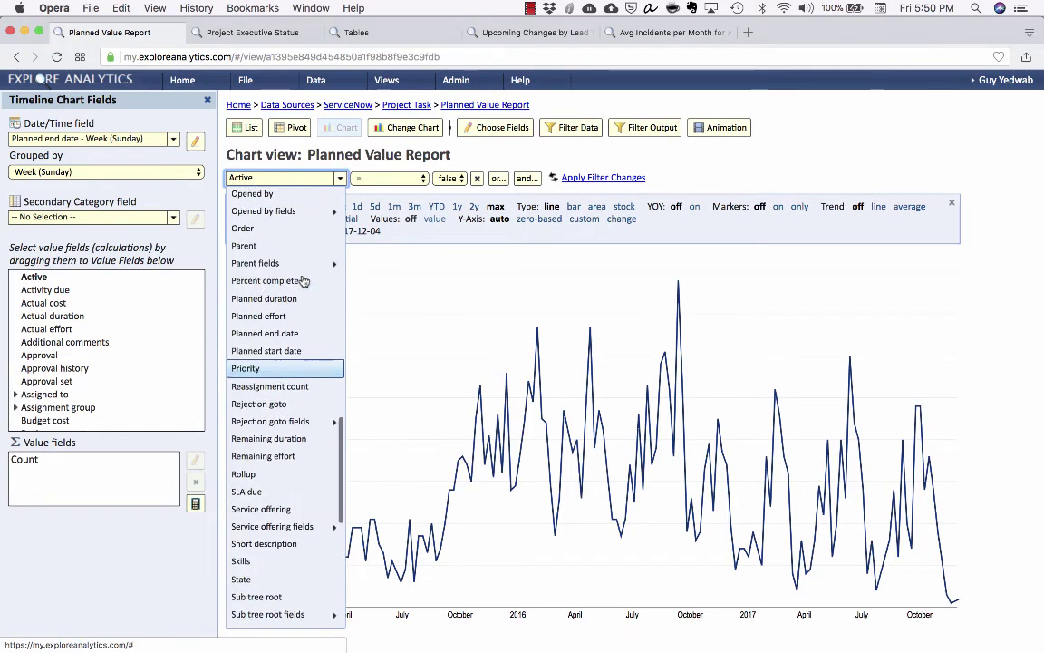
scroll(304, 281, "down", 1)
scroll(303, 281, "down", 3)
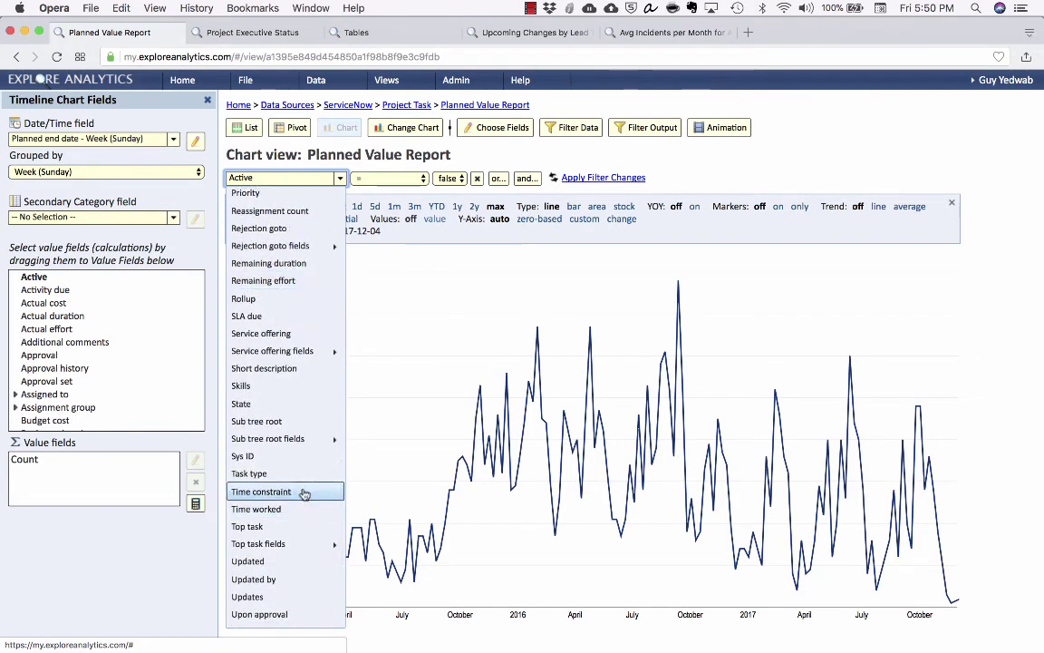
left_click(297, 529)
left_click(442, 178)
type("09")
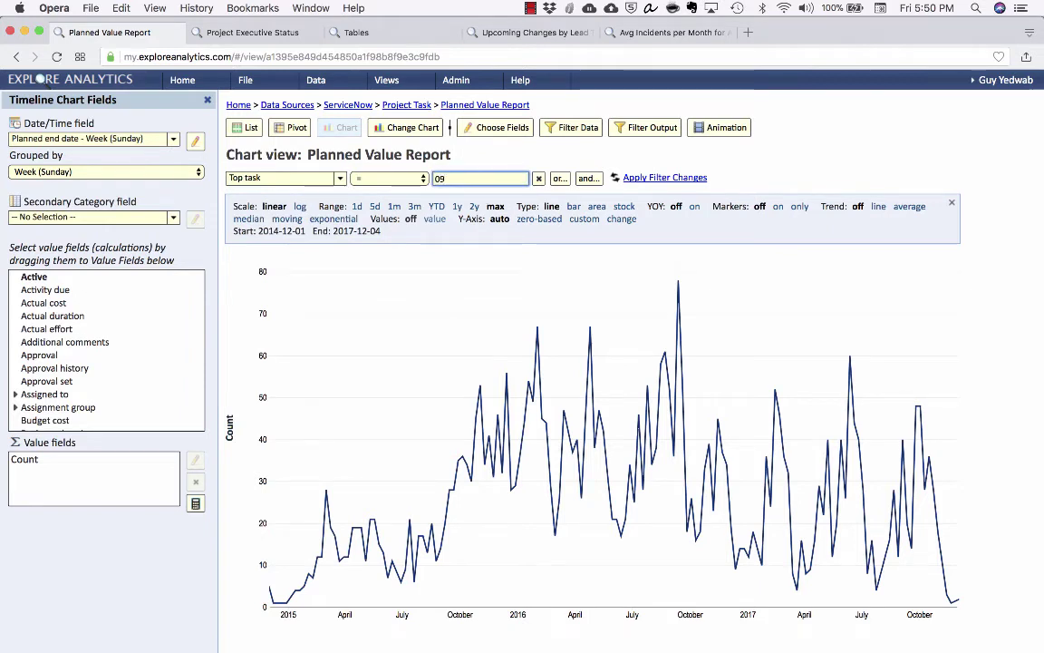
left_click(497, 198)
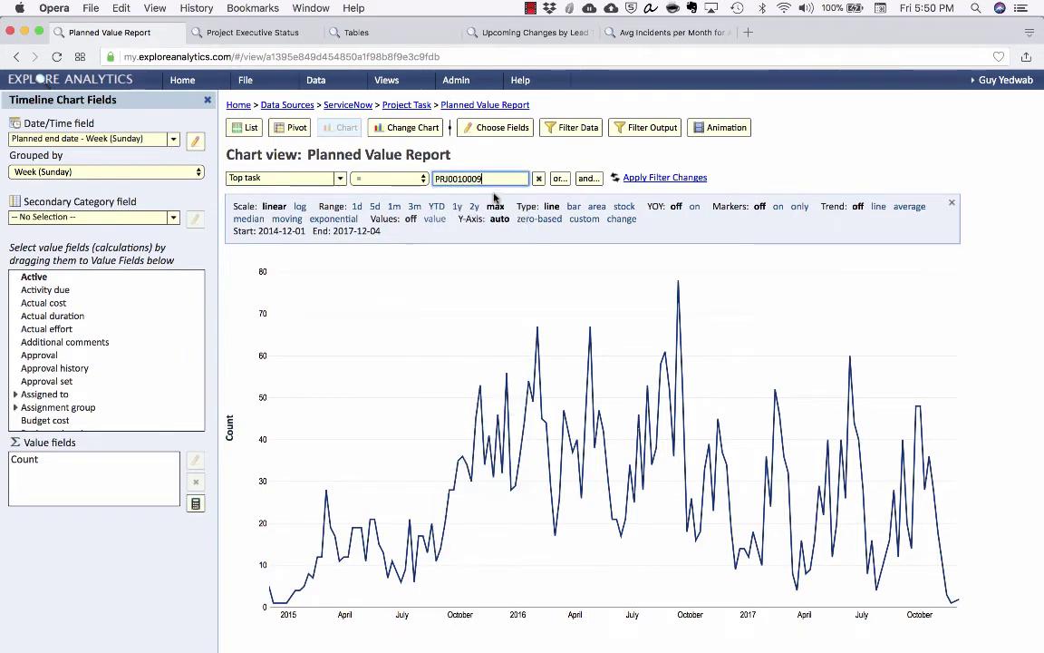
left_click(642, 177)
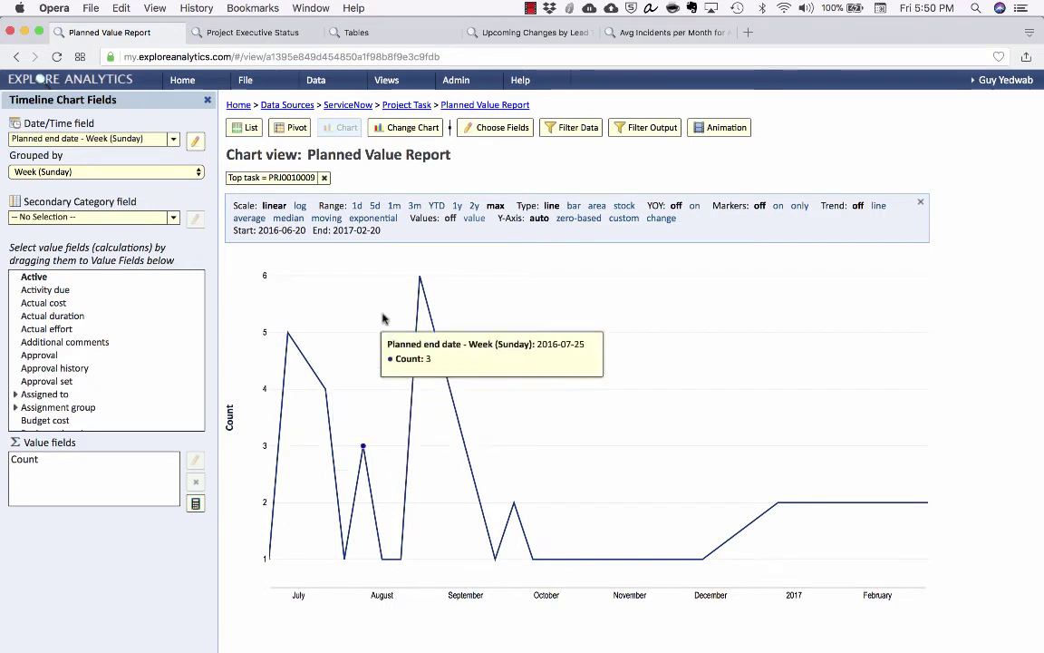
Replace the Count value with Estimated cost as the plotted value.
left_click(94, 460)
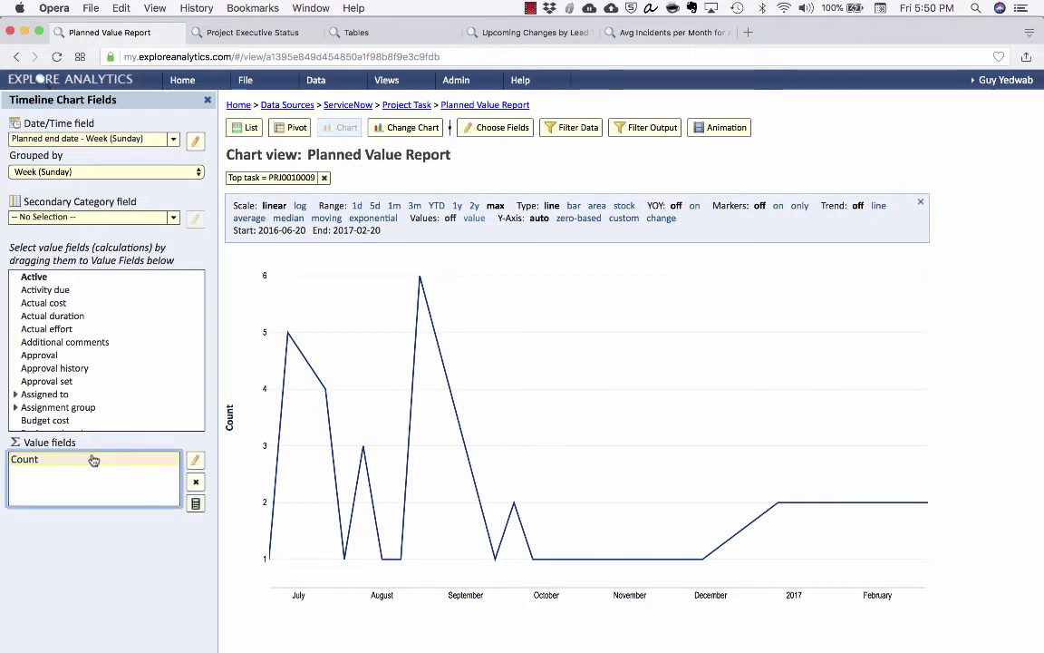
left_click(196, 480)
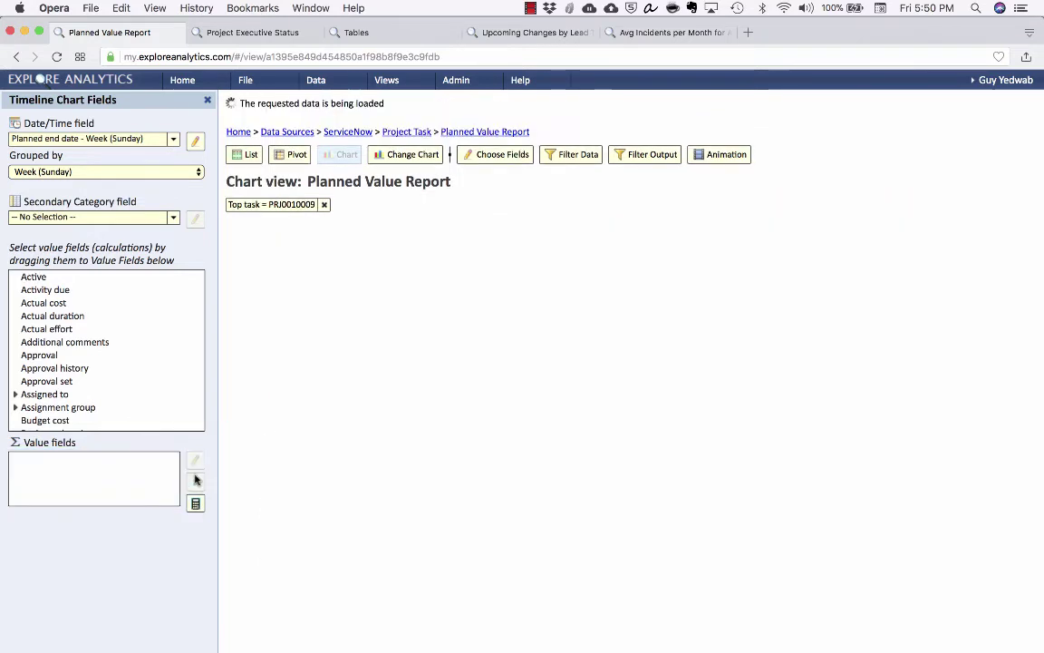
scroll(152, 321, "down", 5)
scroll(152, 320, "down", 3)
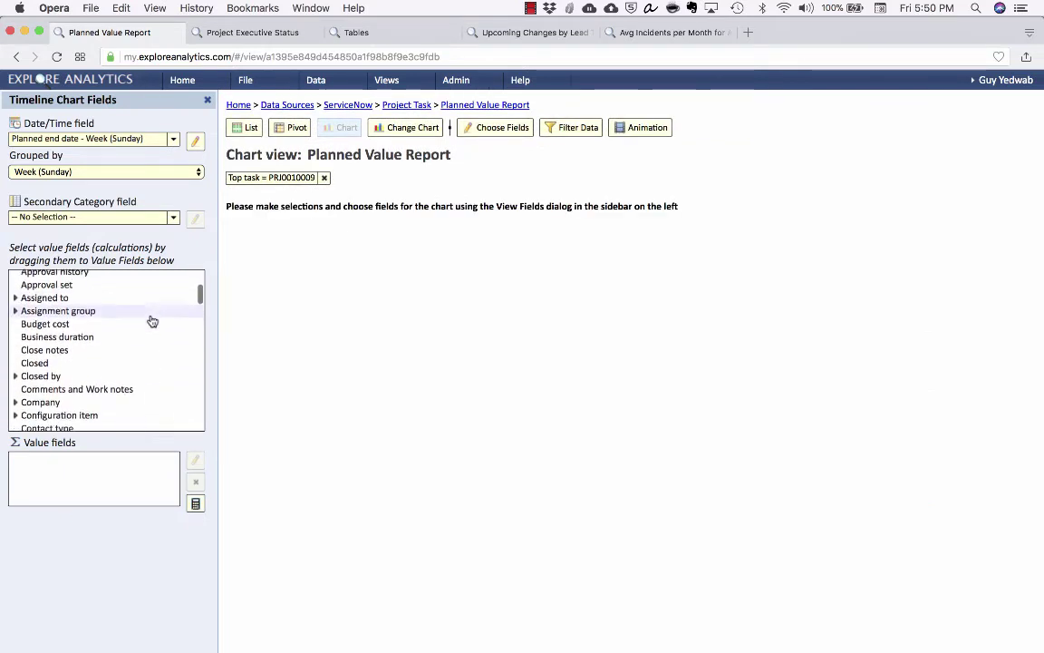
scroll(152, 321, "up", 3)
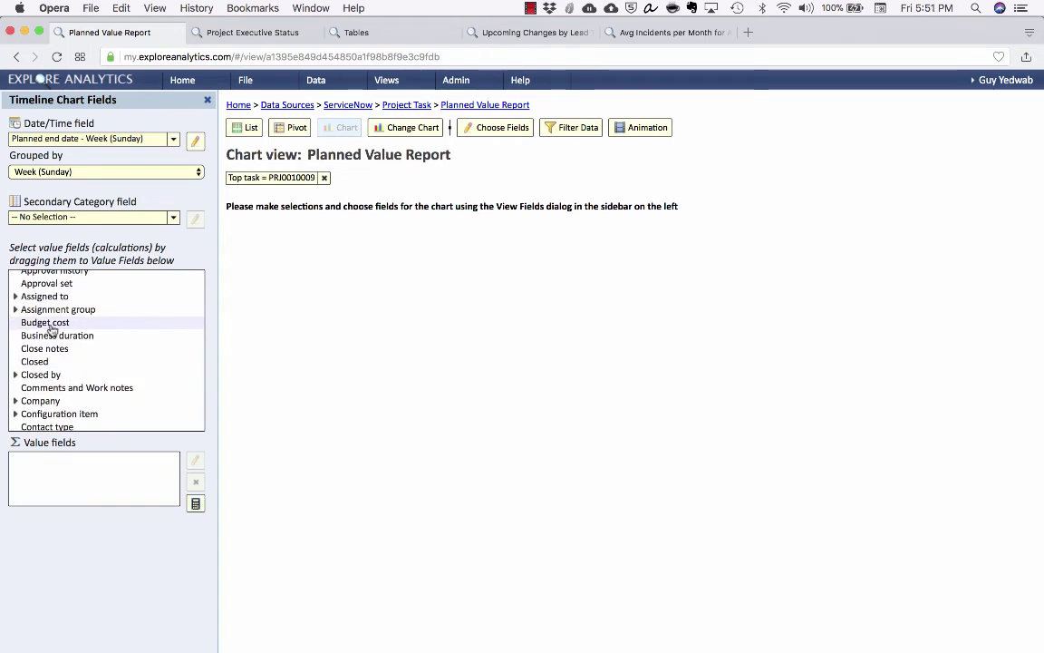
scroll(54, 331, "down", 5)
scroll(55, 331, "down", 10)
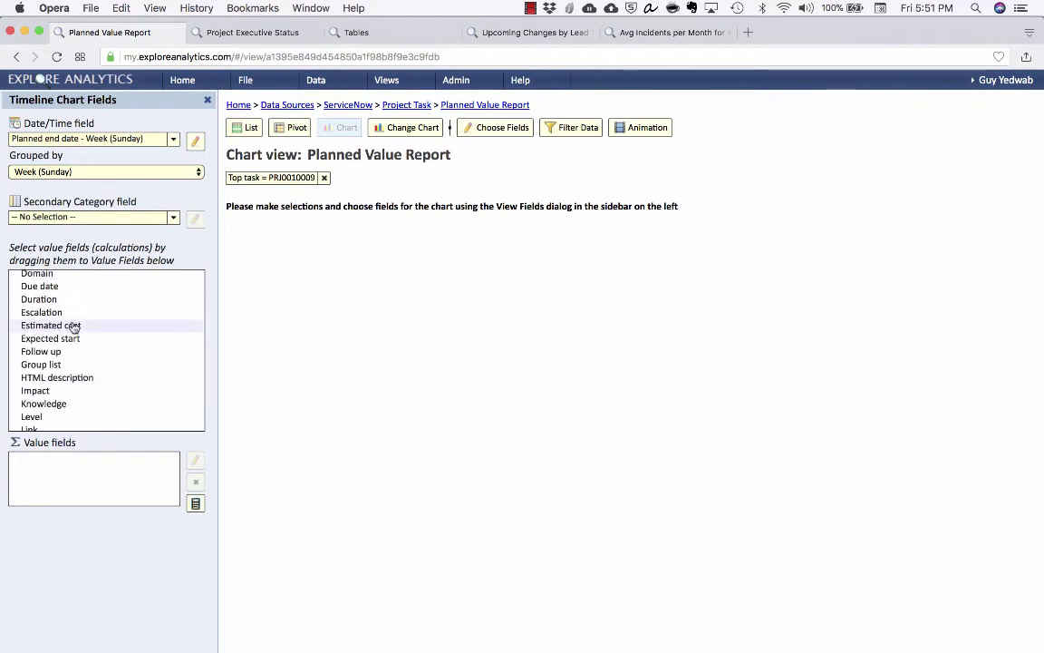
left_click_drag(74, 327, 31, 476)
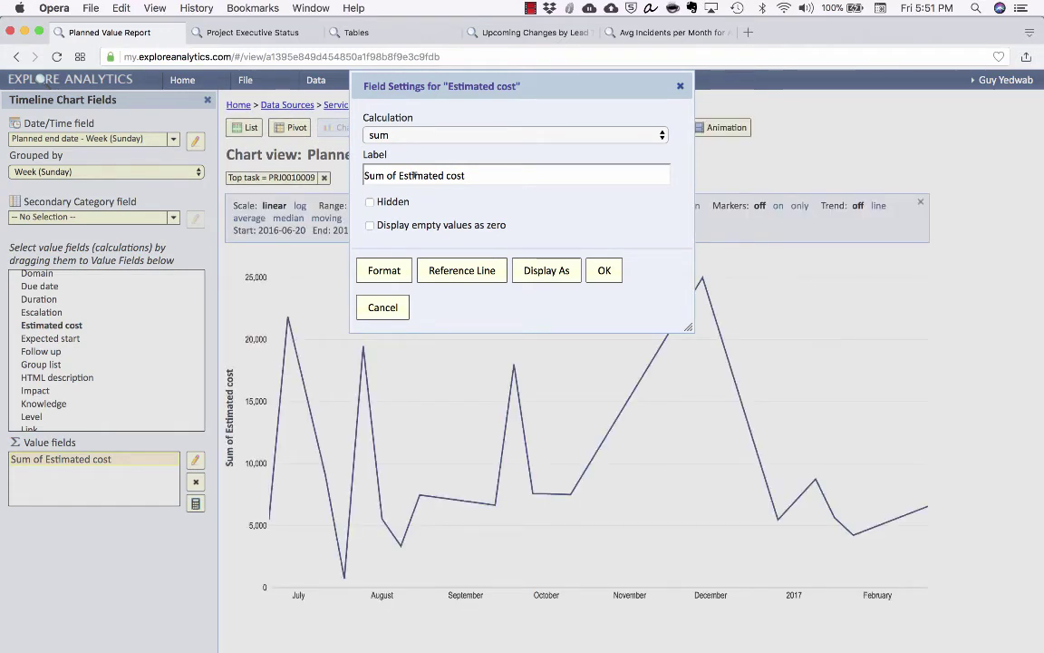
Label the Estimated cost value 'Planned Value' and display it as a running total.
triple_click(414, 175)
type("Pl")
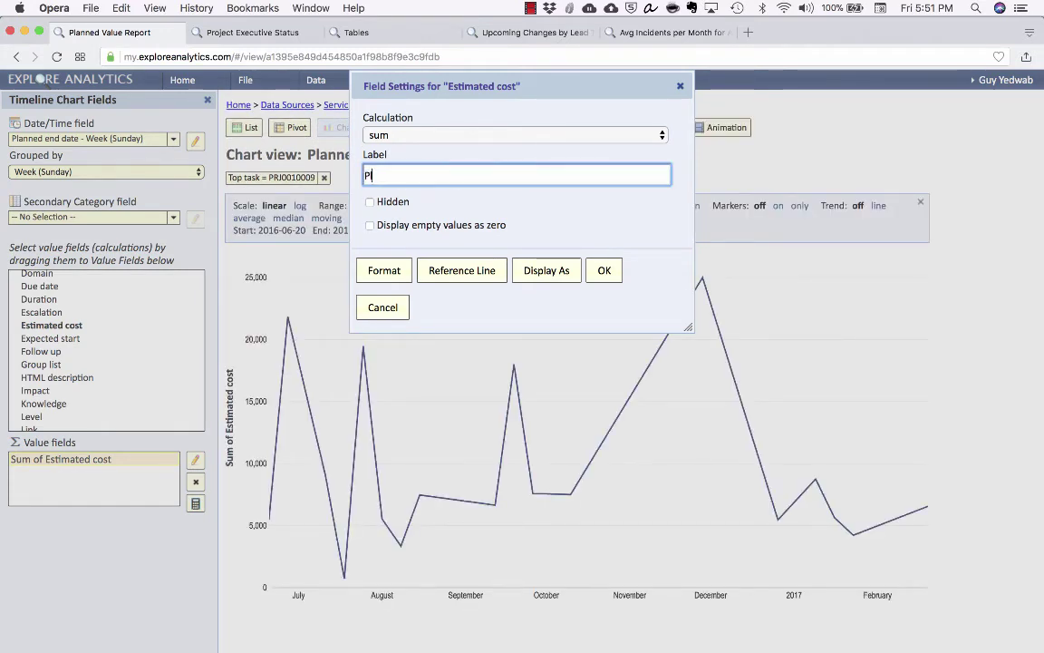
type("anned Value")
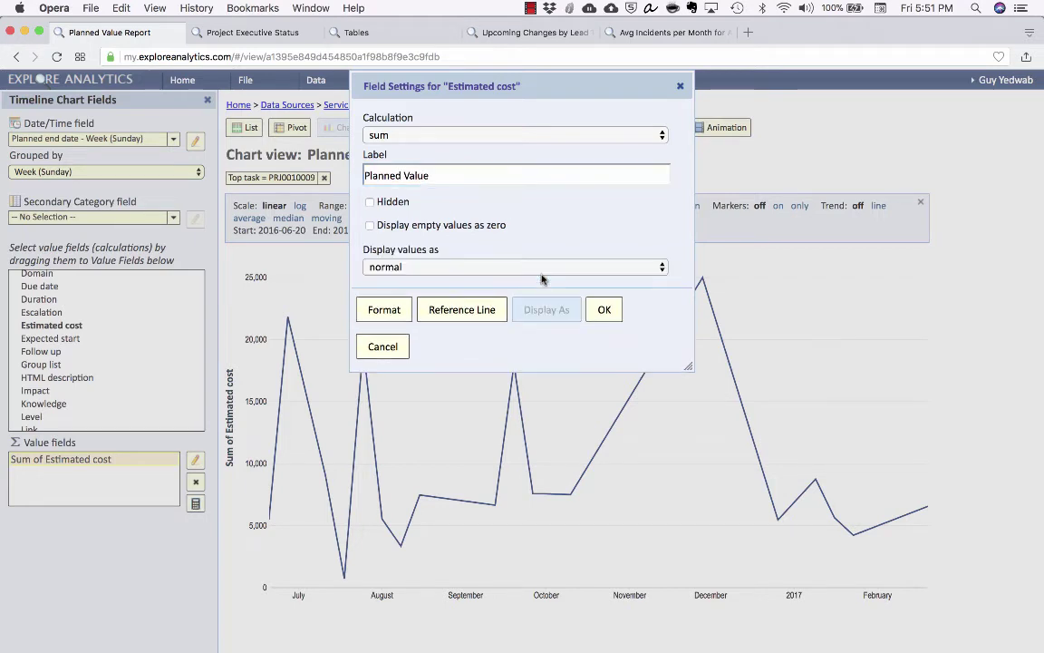
left_click(539, 268)
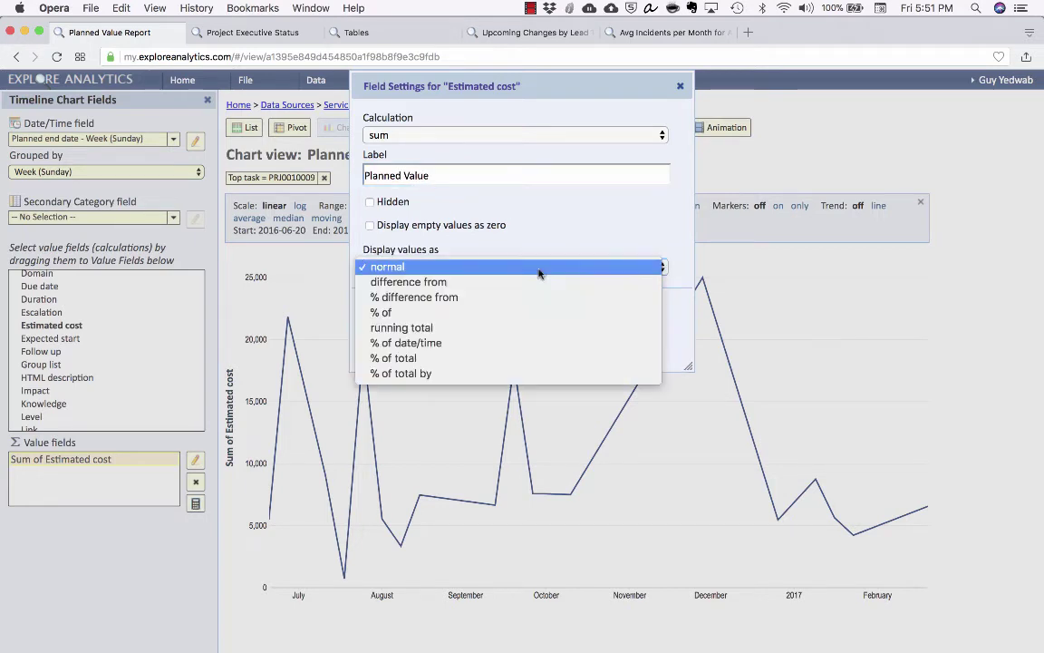
left_click(531, 329)
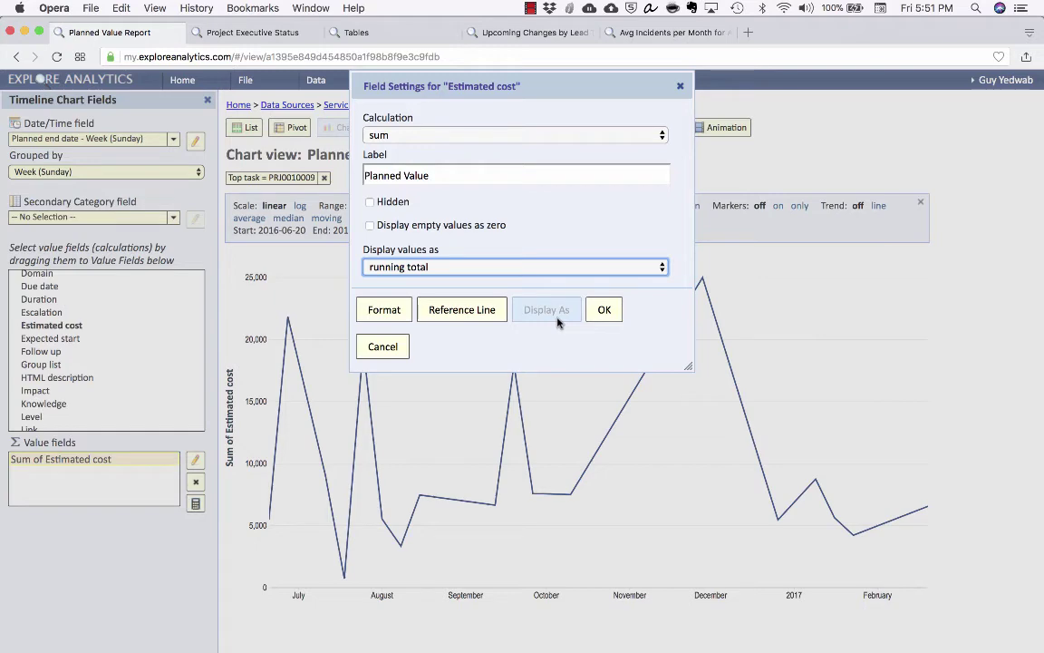
left_click(590, 309)
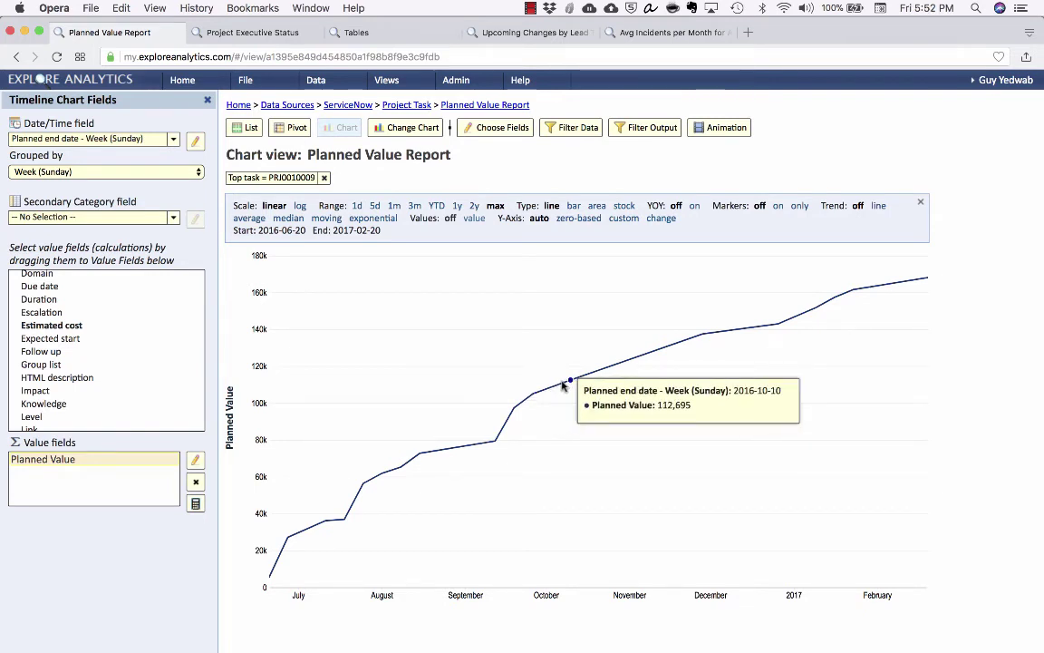
Hide the chart options and copy the view under the name 'Earned Value Report'.
left_click(921, 202)
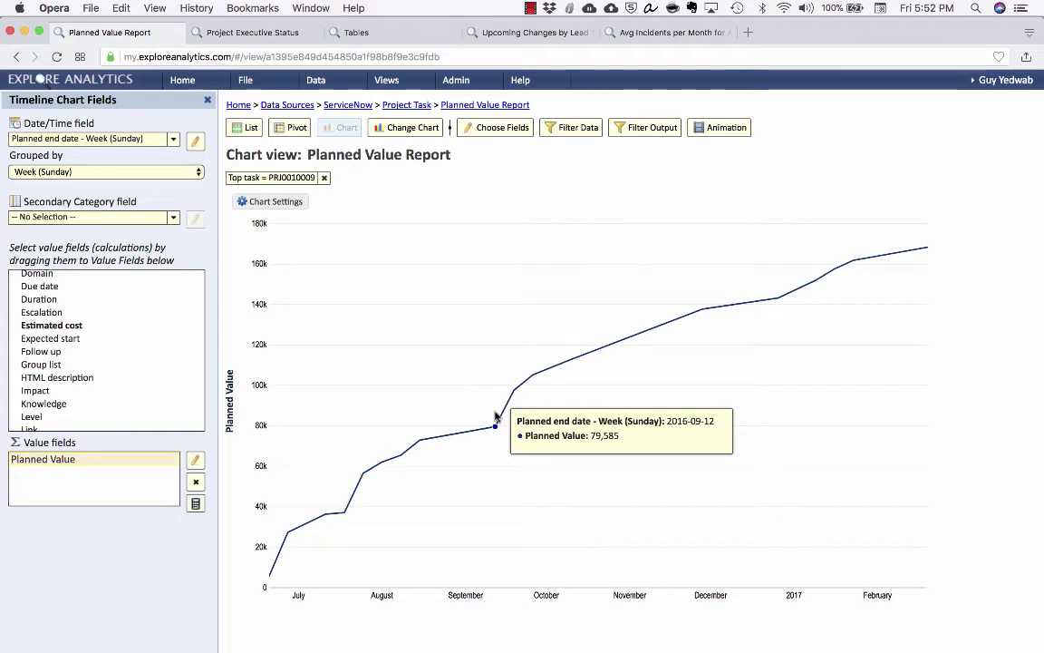
left_click(255, 89)
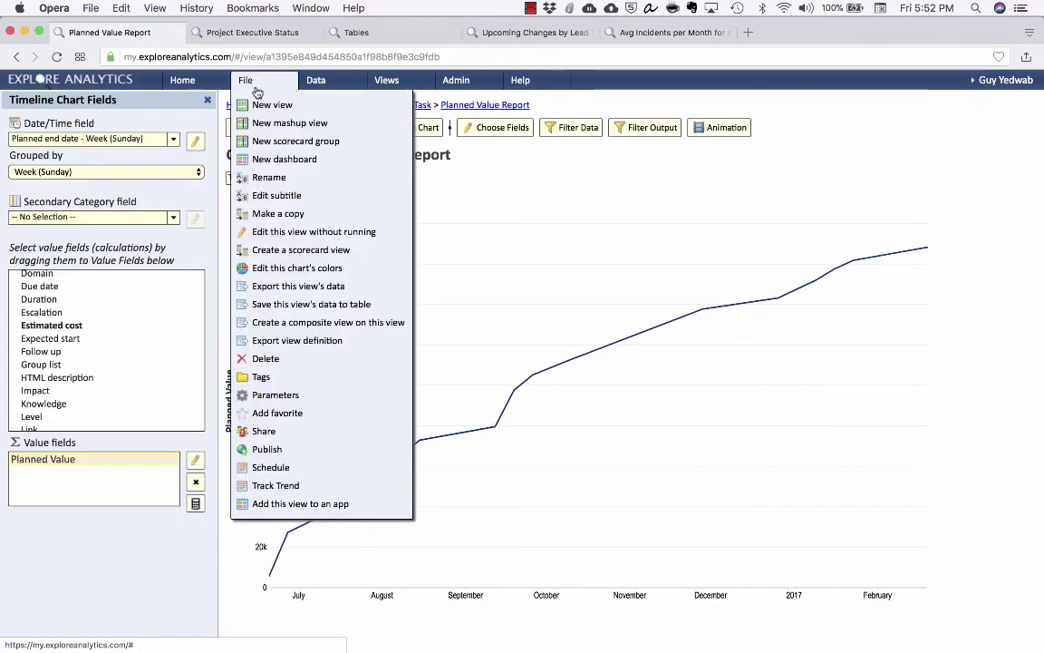
left_click(254, 212)
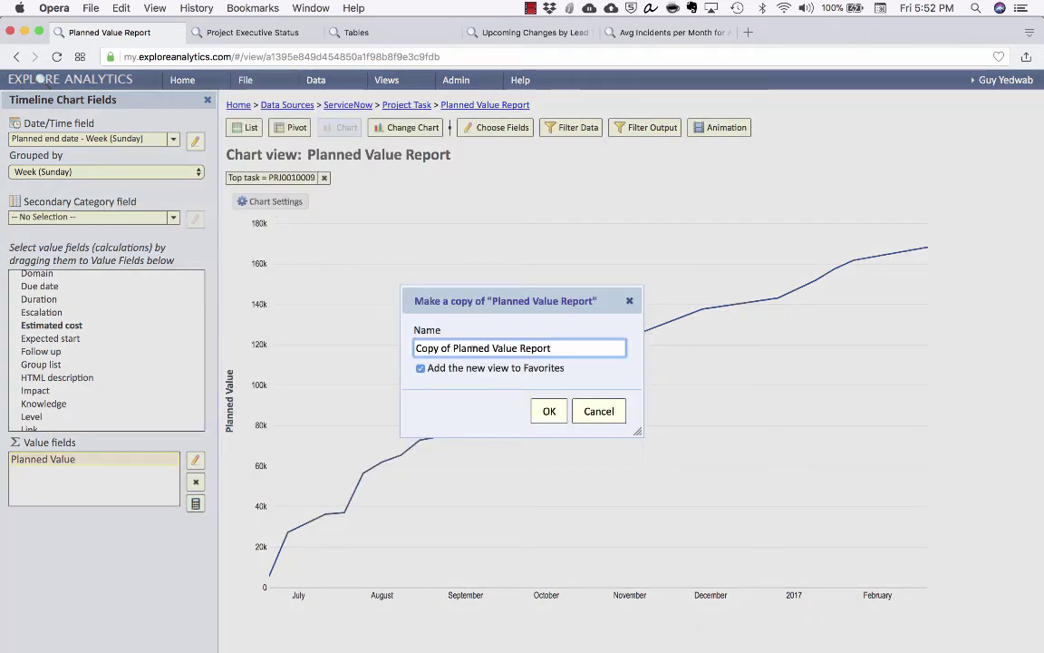
key("super+a")
type("Earned Value Report")
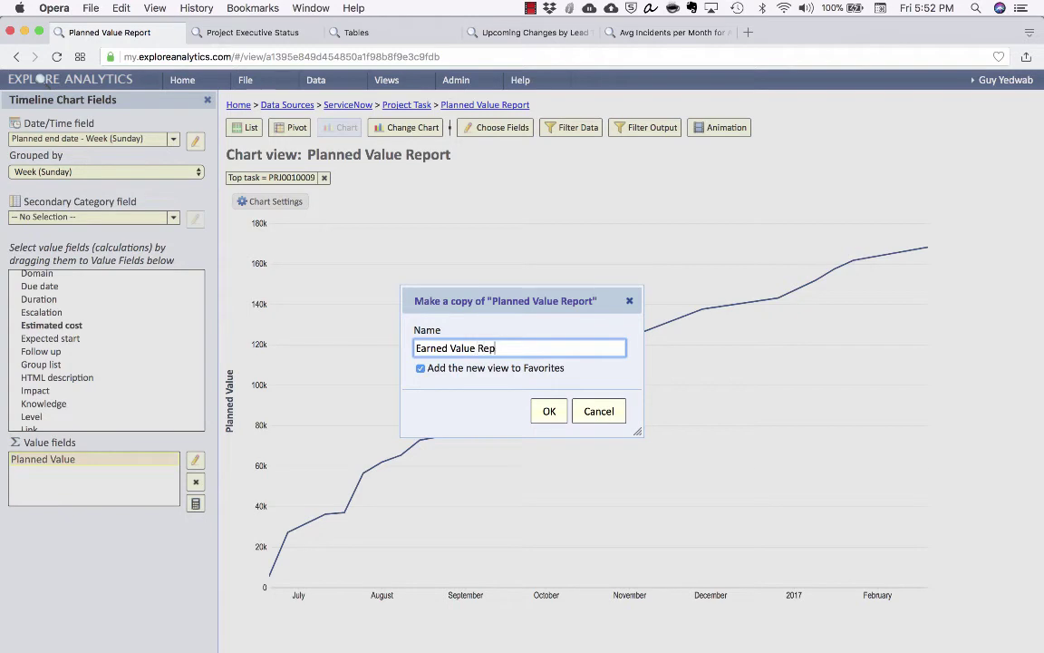
key("Return")
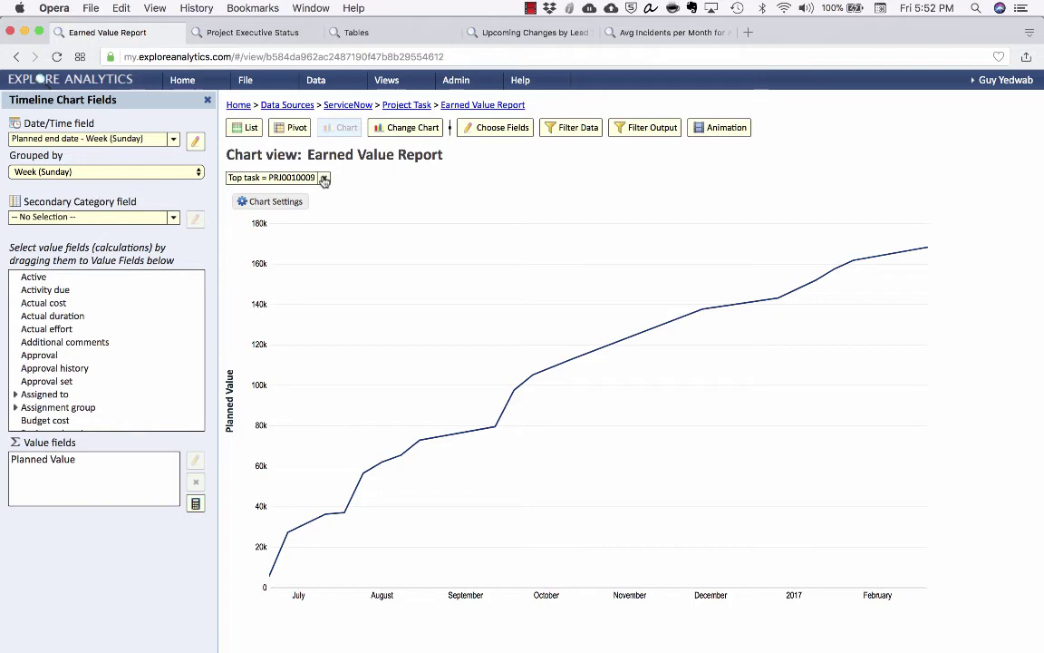
Add a Percent complete = 100 condition to the Top task filter and apply it.
left_click(283, 178)
left_click(589, 179)
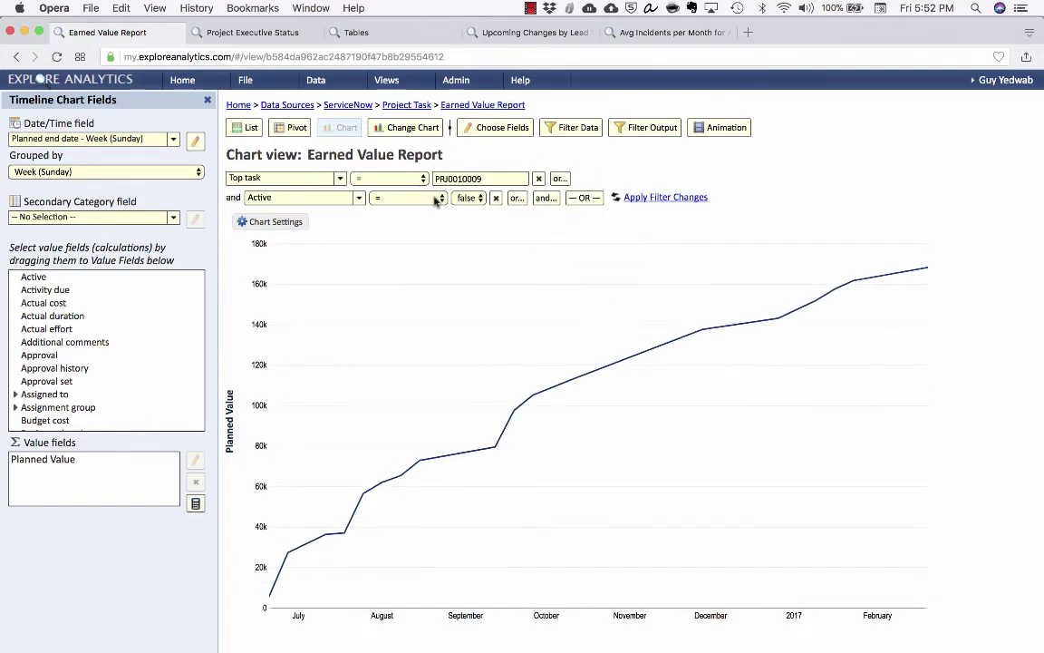
left_click(358, 197)
scroll(354, 385, "down", 15)
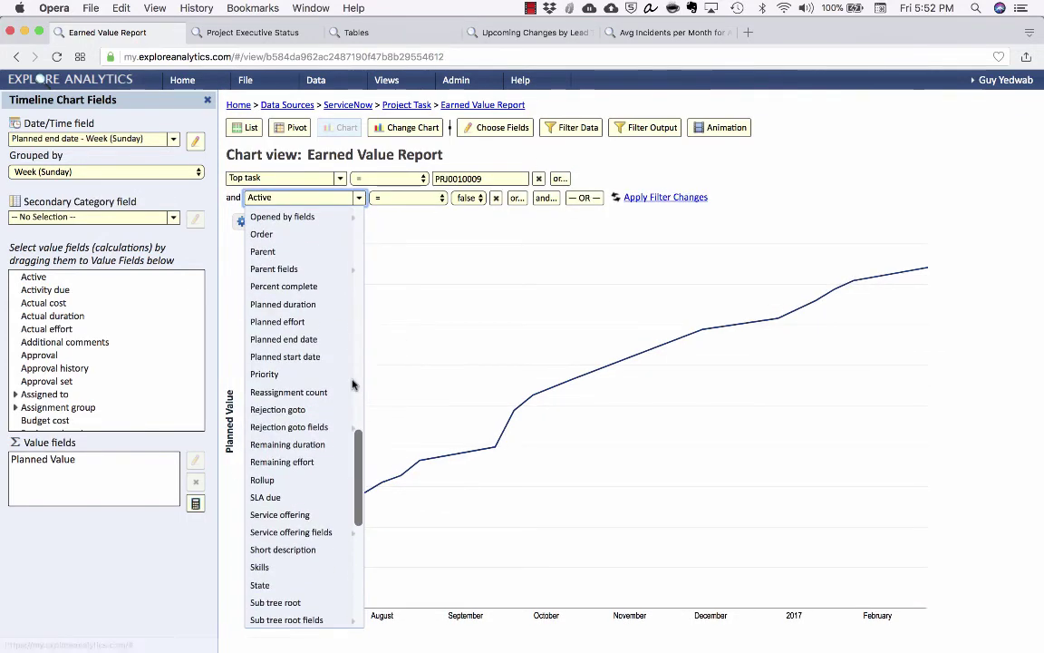
left_click(299, 285)
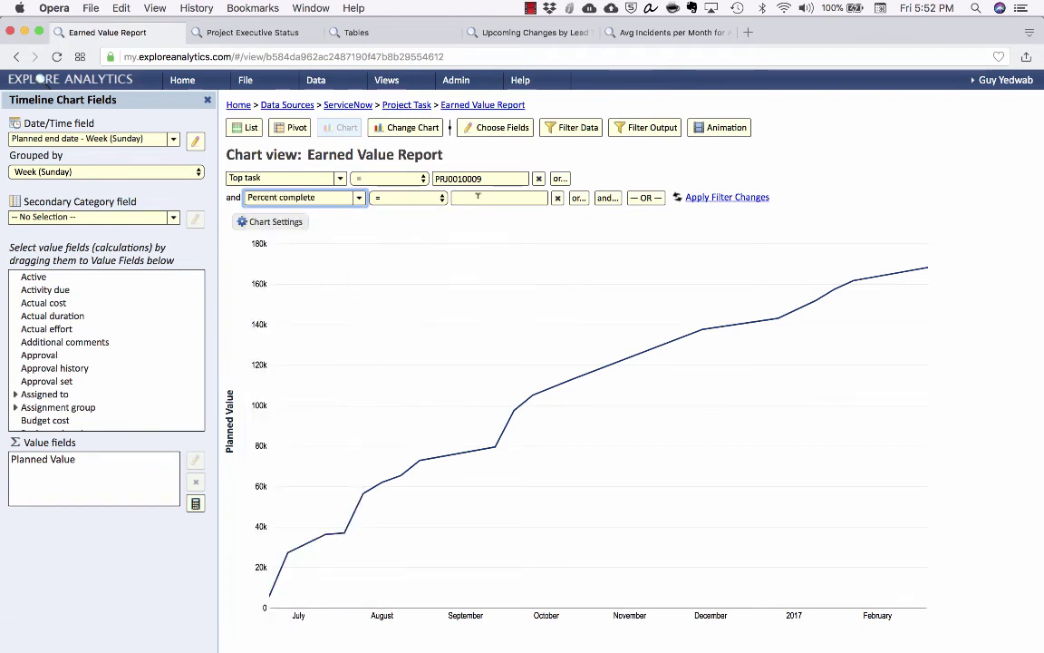
type("100")
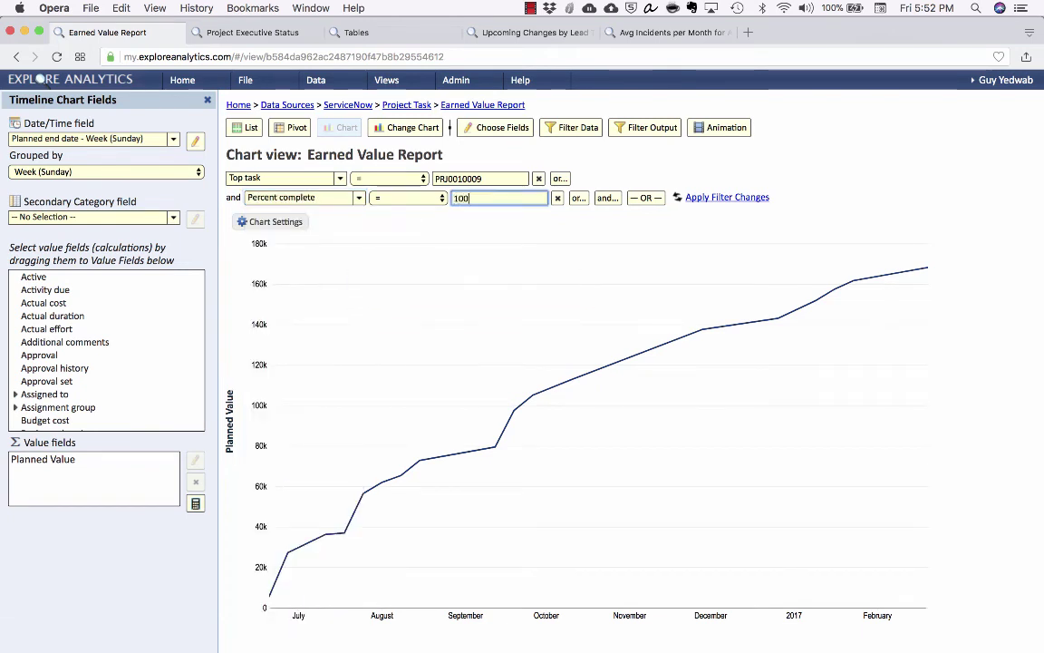
left_click(735, 199)
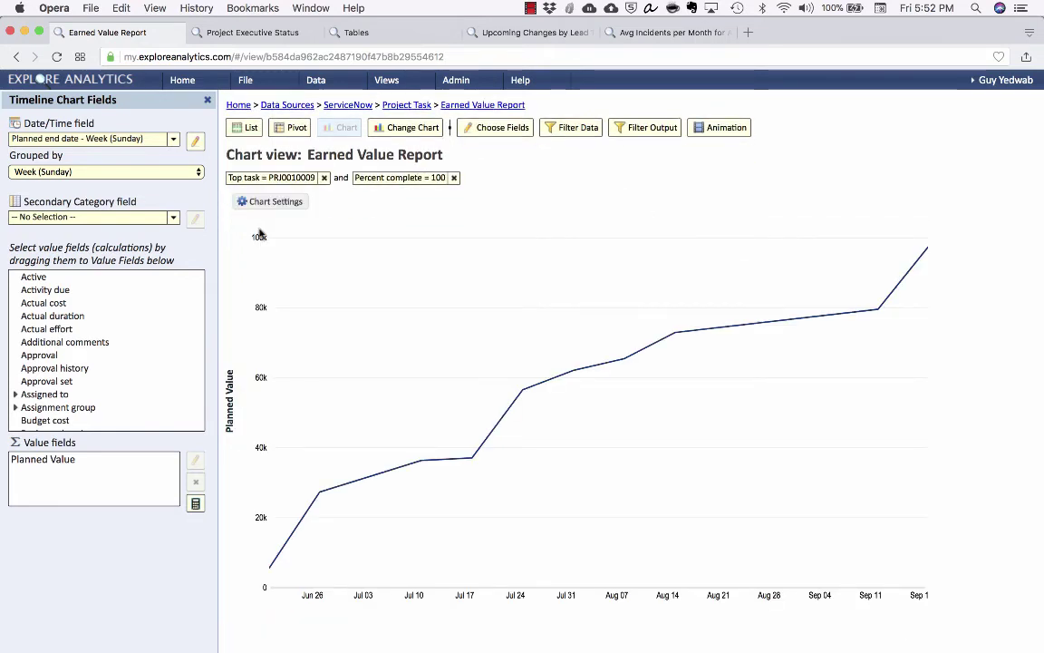
Switch the timeline's date field to Work end.
left_click(122, 142)
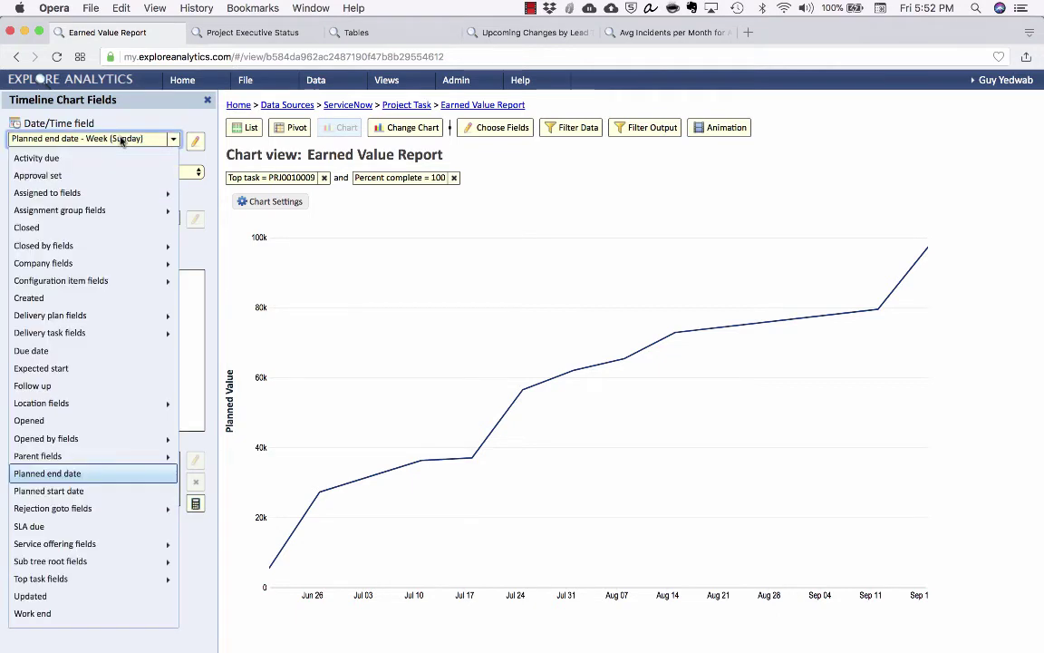
scroll(123, 228, "down", 2)
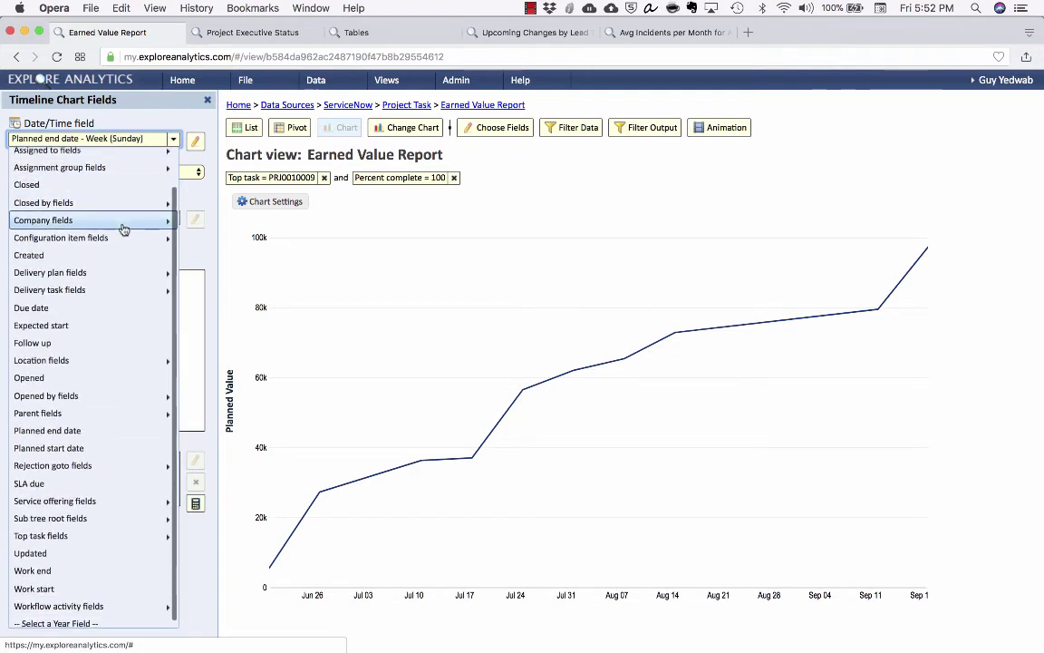
left_click(81, 563)
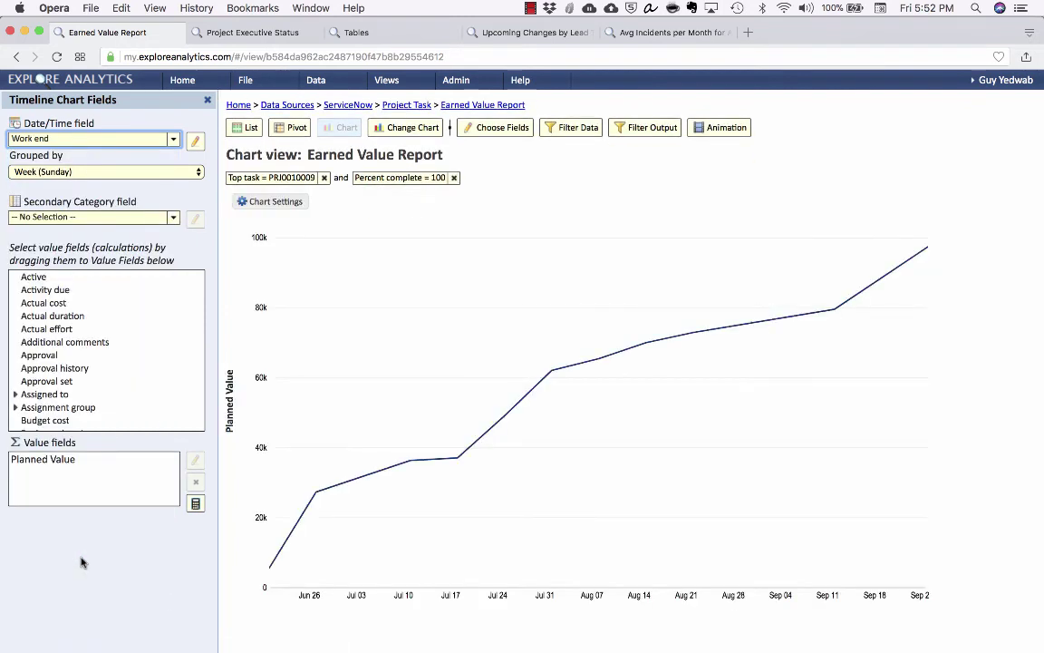
Relabel the value series from 'Planned Value' to 'Earned Value'.
left_click(43, 461)
left_click(195, 460)
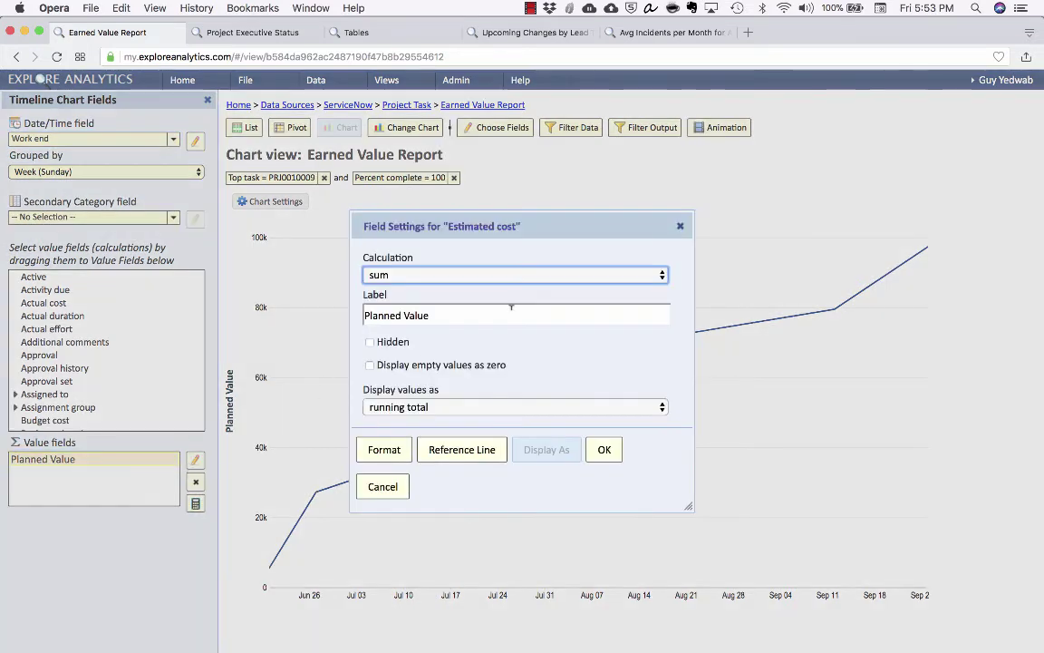
double_click(384, 314)
type("Earned")
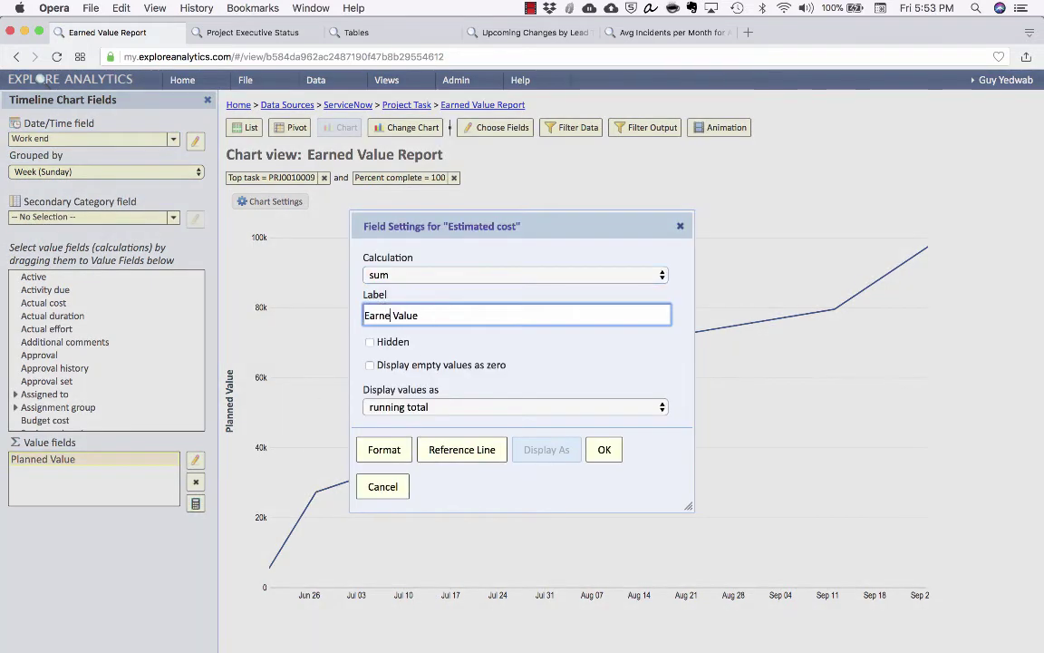
left_click(604, 450)
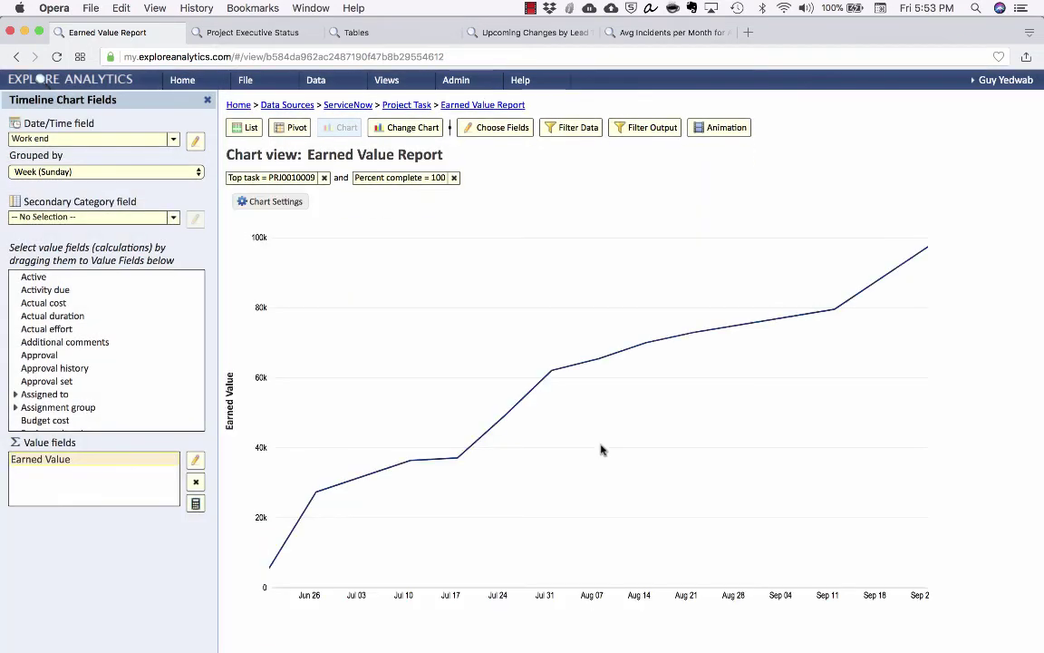
Copy the Earned Value Report under the name 'Actual Cost Report'.
mouse_move(305, 533)
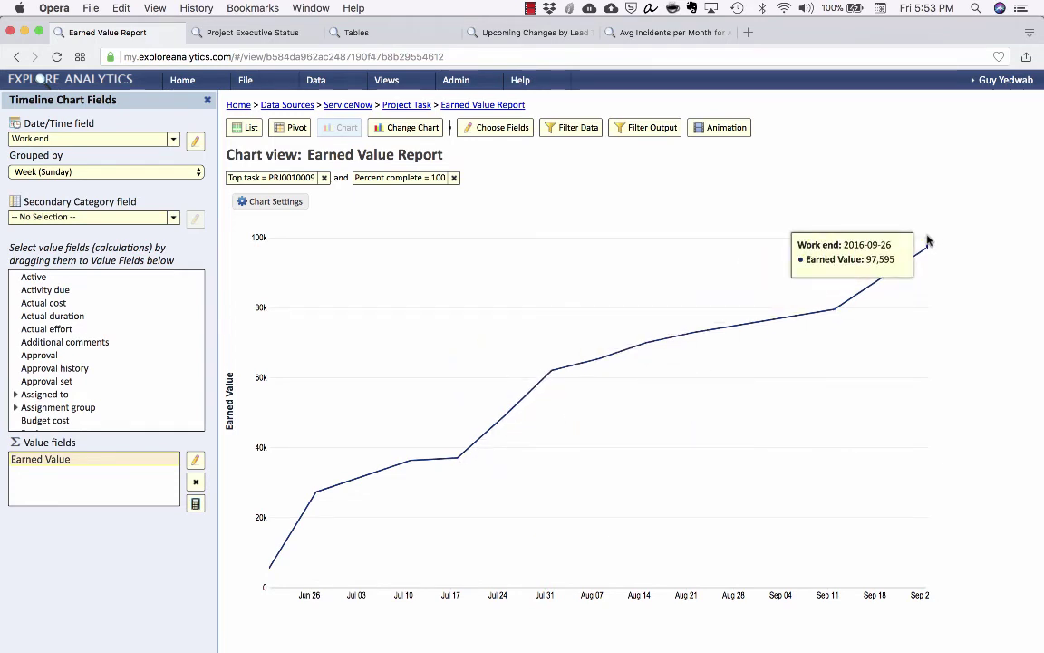
left_click(245, 83)
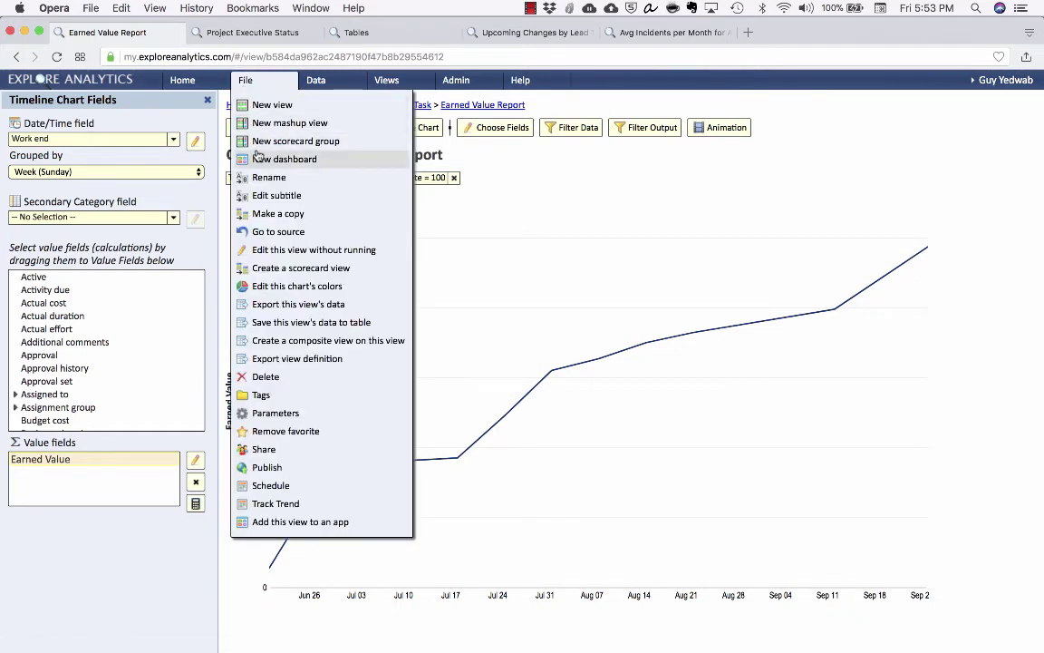
left_click(253, 214)
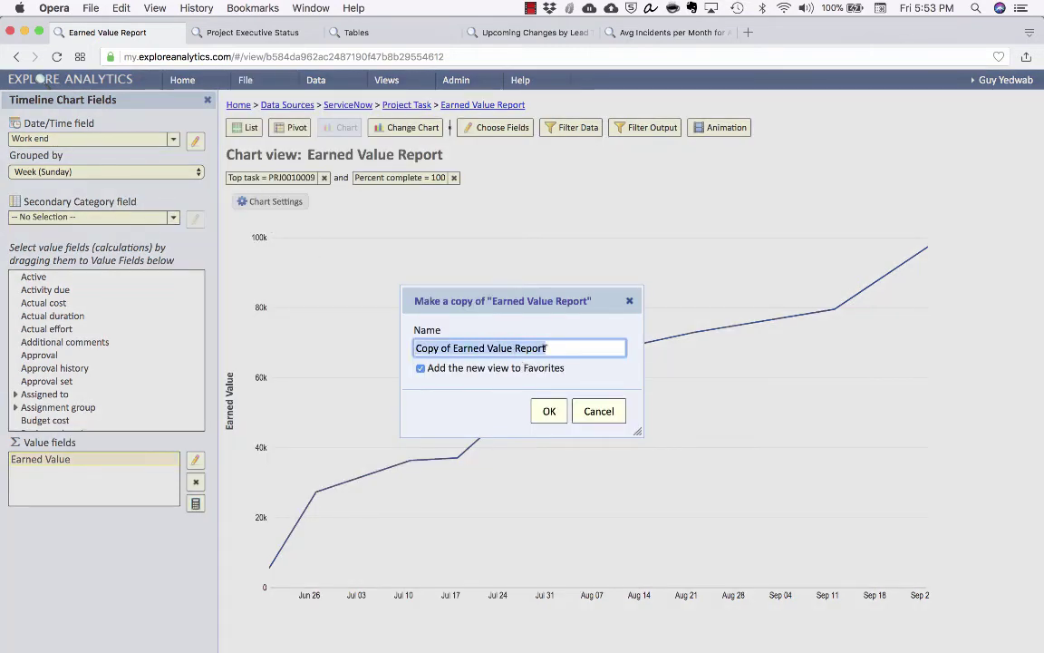
type("Actual Cost Rep")
key("Return")
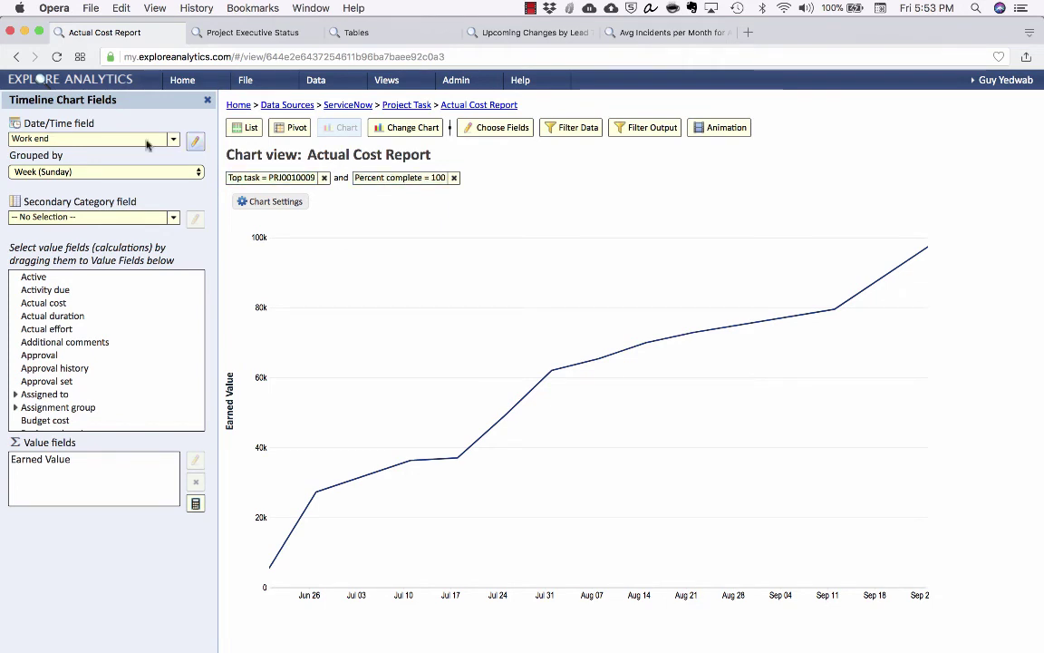
Replace the Earned Value series with the sum of Actual cost.
left_click(91, 459)
left_click(197, 484)
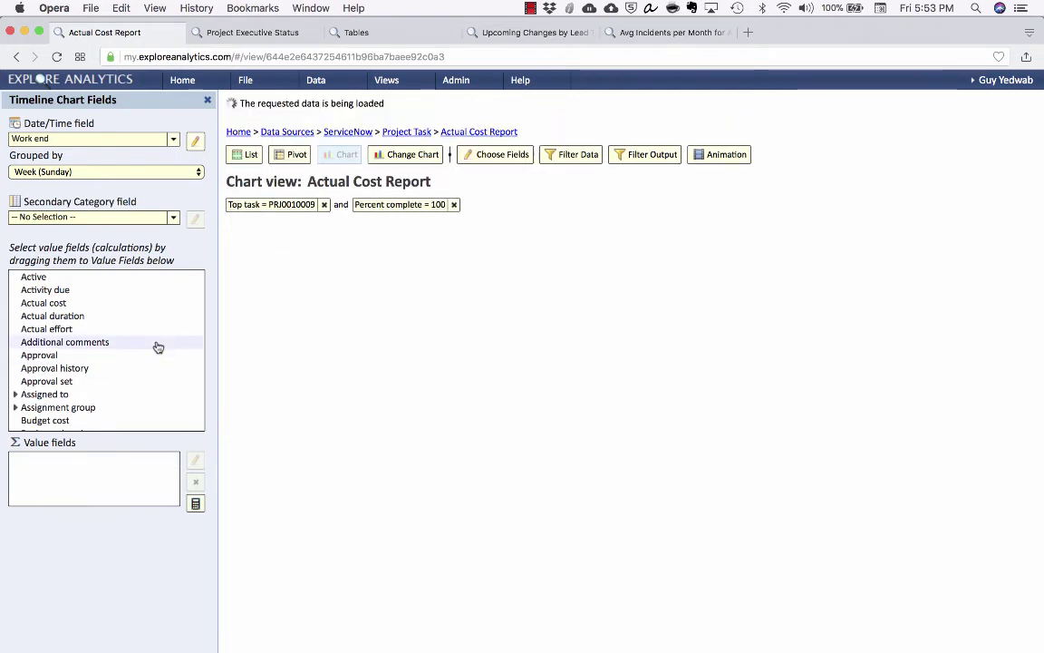
scroll(158, 347, "down", 5)
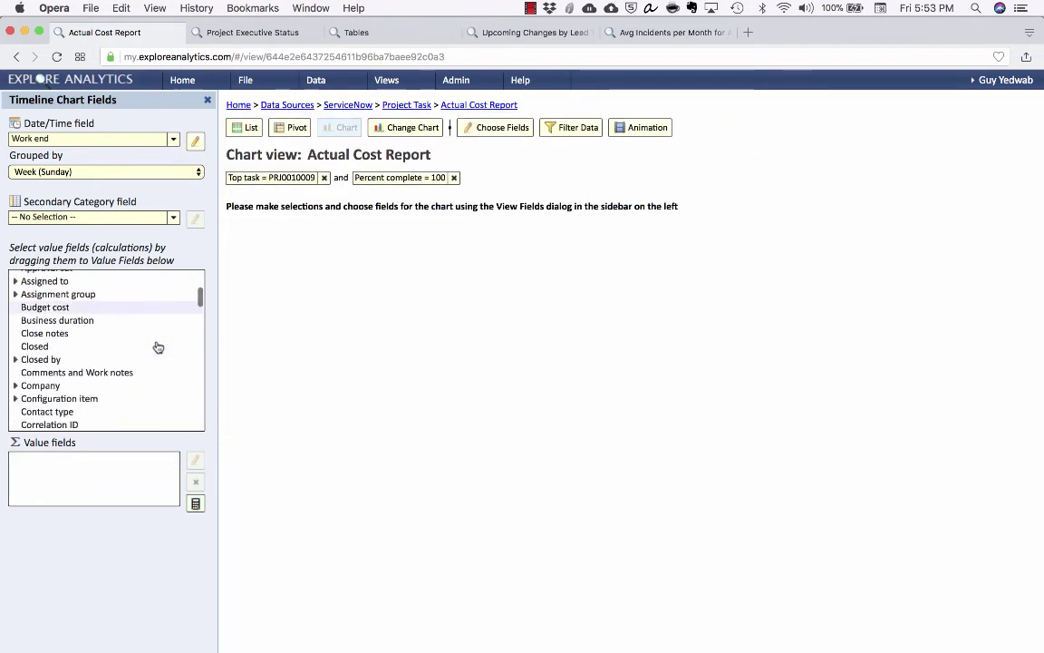
scroll(157, 346, "down", 2)
scroll(156, 344, "up", 7)
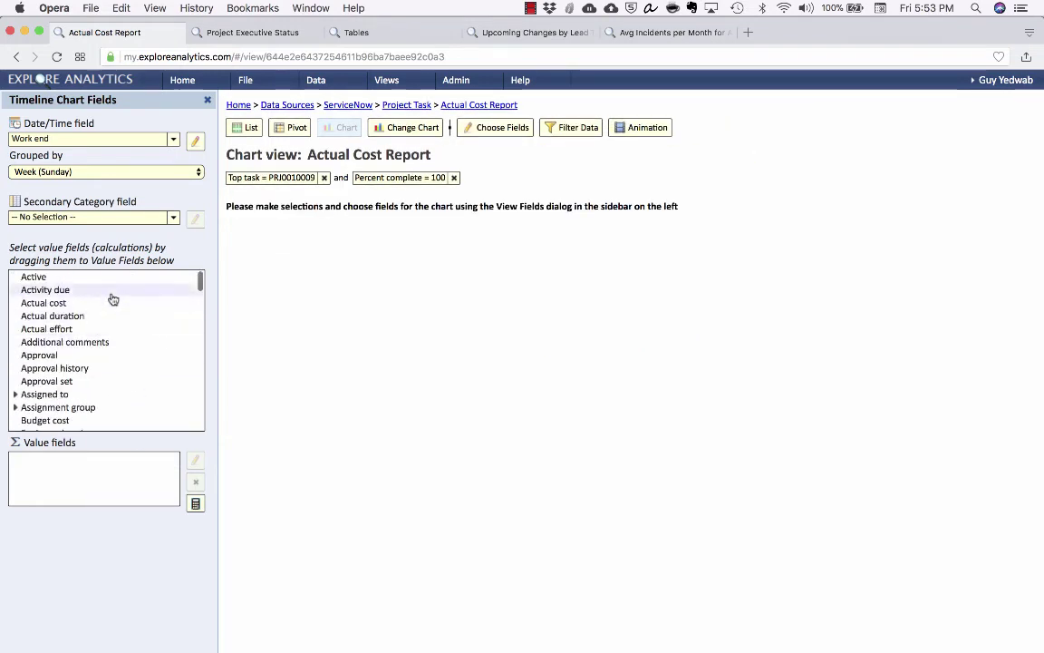
left_click_drag(109, 305, 54, 460)
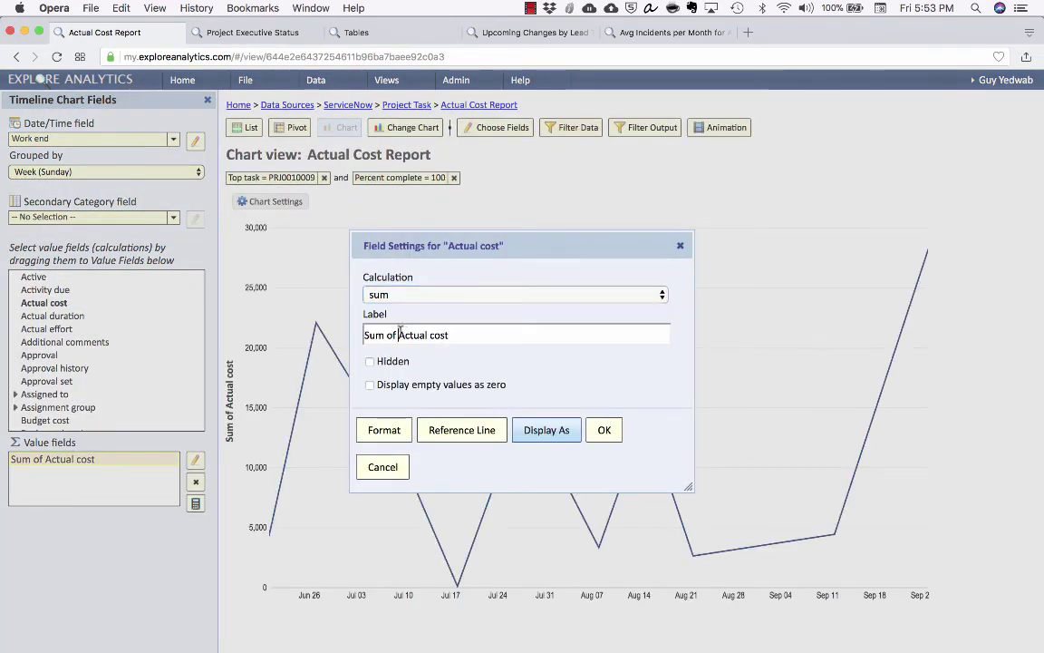
Drop the 'Sum of' label prefix and display Actual cost as a running total.
left_click_drag(400, 334, 335, 332)
key("BackSpace")
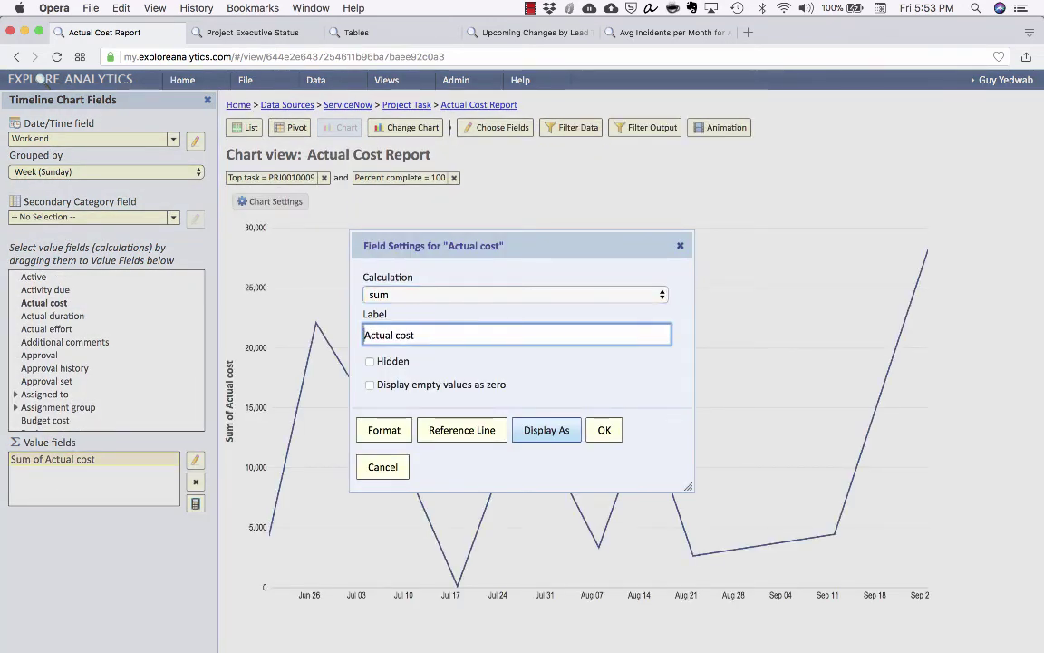
left_click(555, 429)
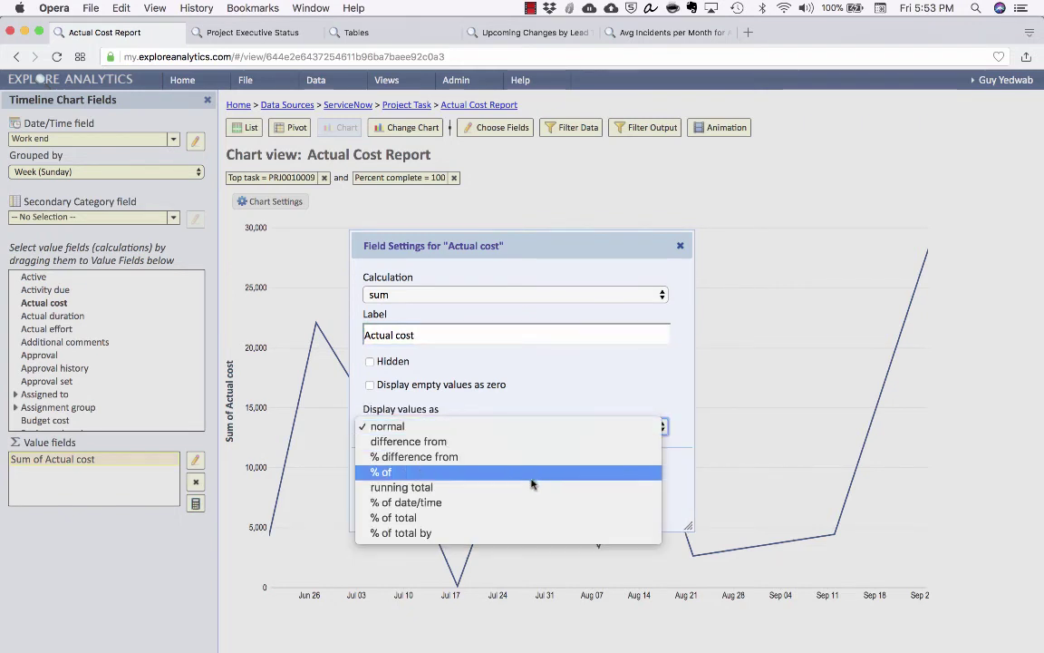
left_click(532, 485)
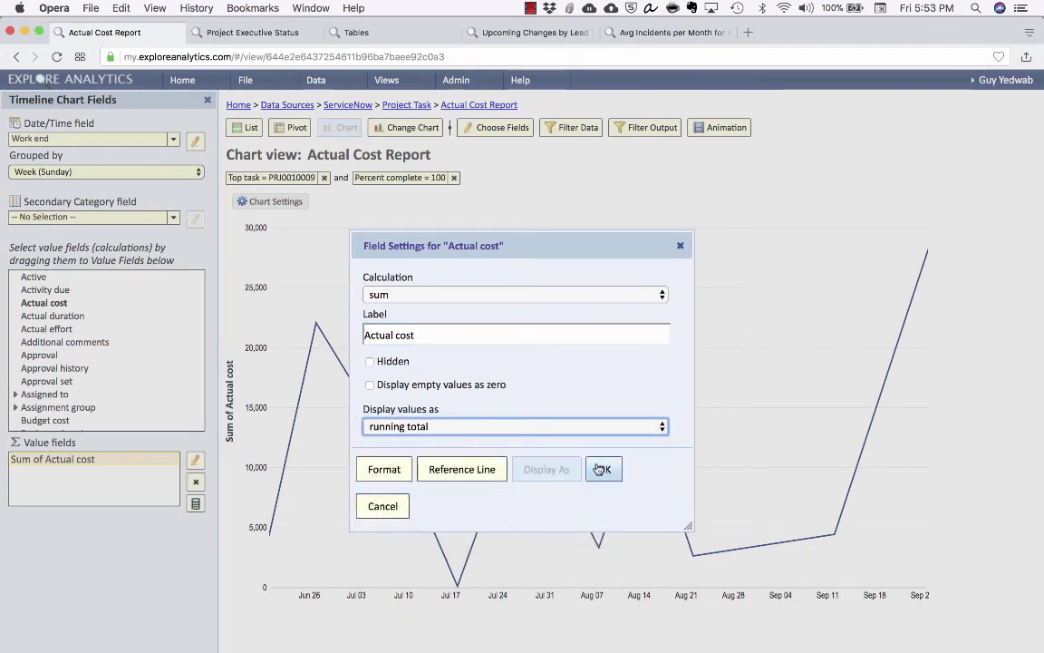
left_click(604, 468)
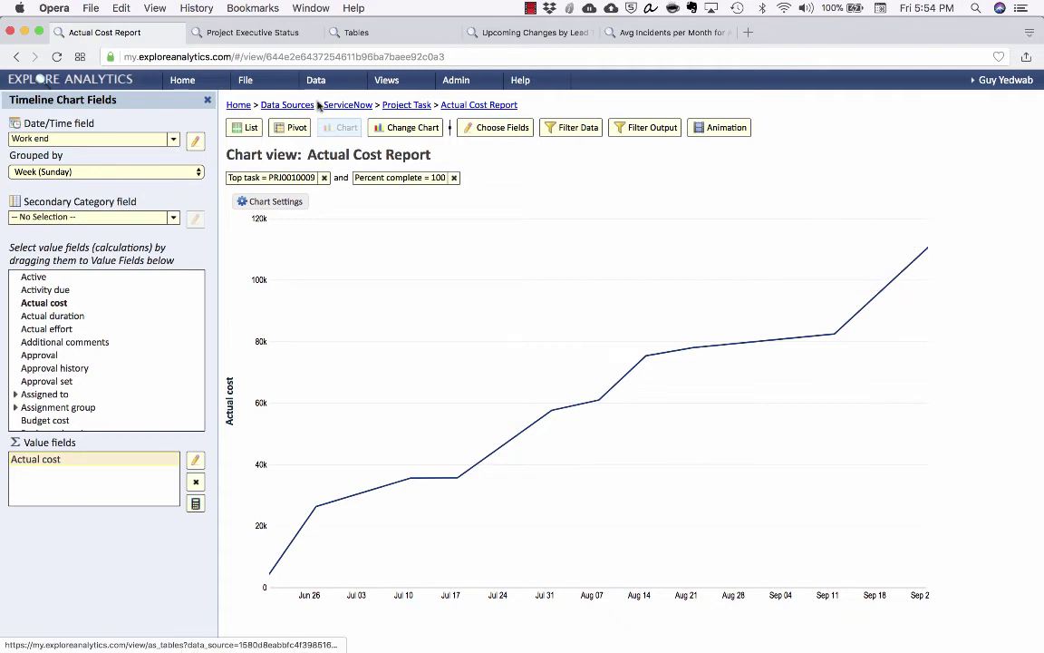
Start a new mashup view with three input slots, the first being Planned Value Report.
left_click(247, 85)
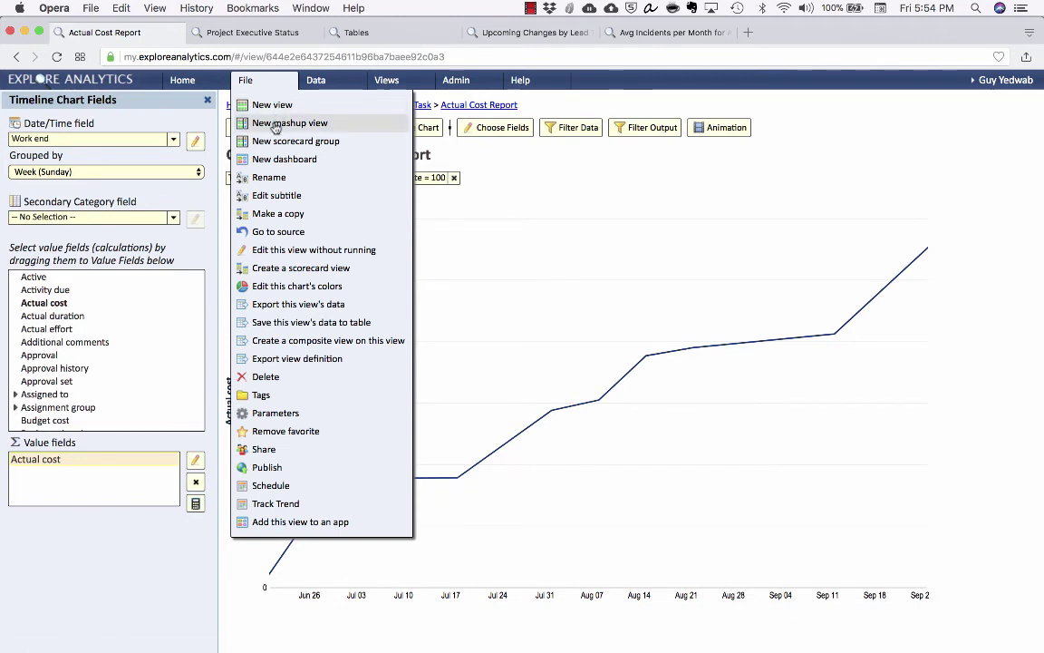
left_click(270, 123)
left_click(497, 565)
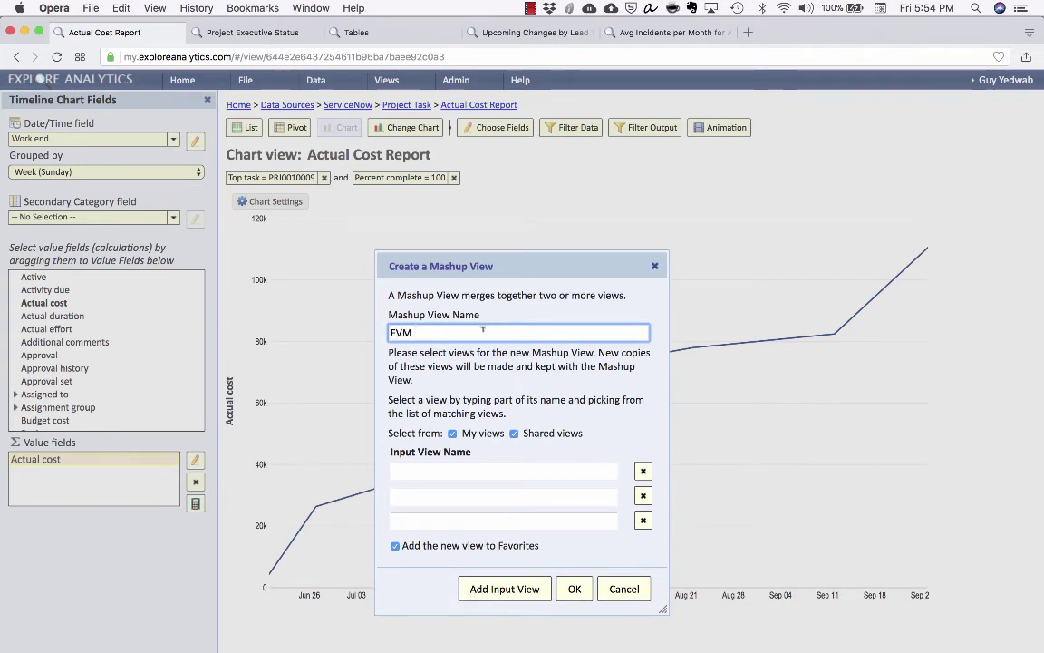
left_click(477, 469)
type("planned valu")
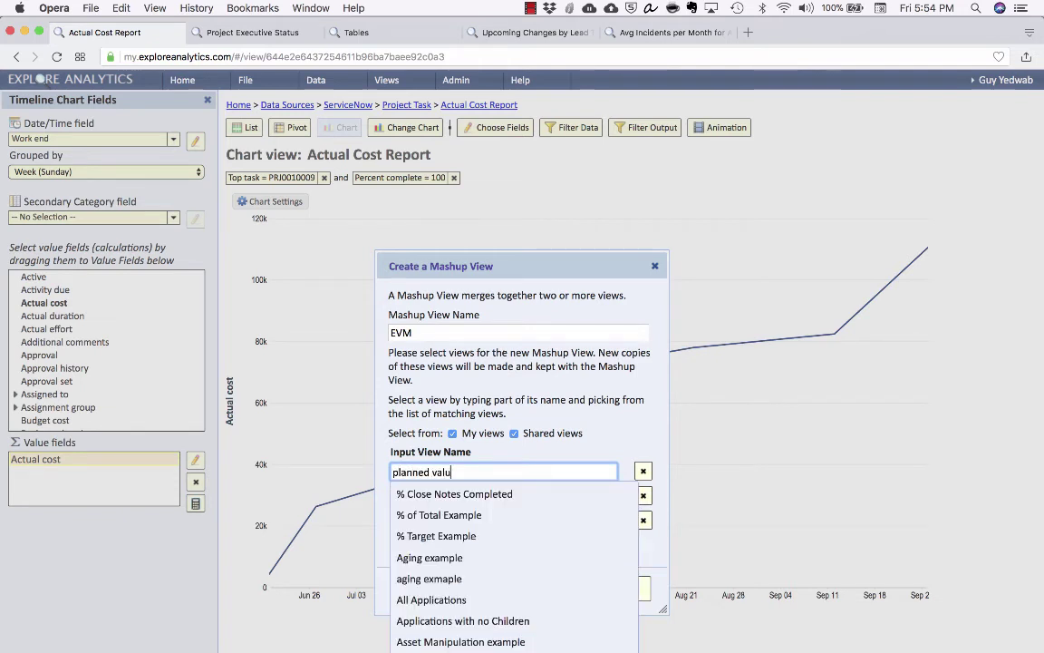
type("e report")
key("Down")
key("Return")
Add Earned Value Report and Actual Cost Report as the other inputs and create the mashup.
key("Tab")
type("earned val")
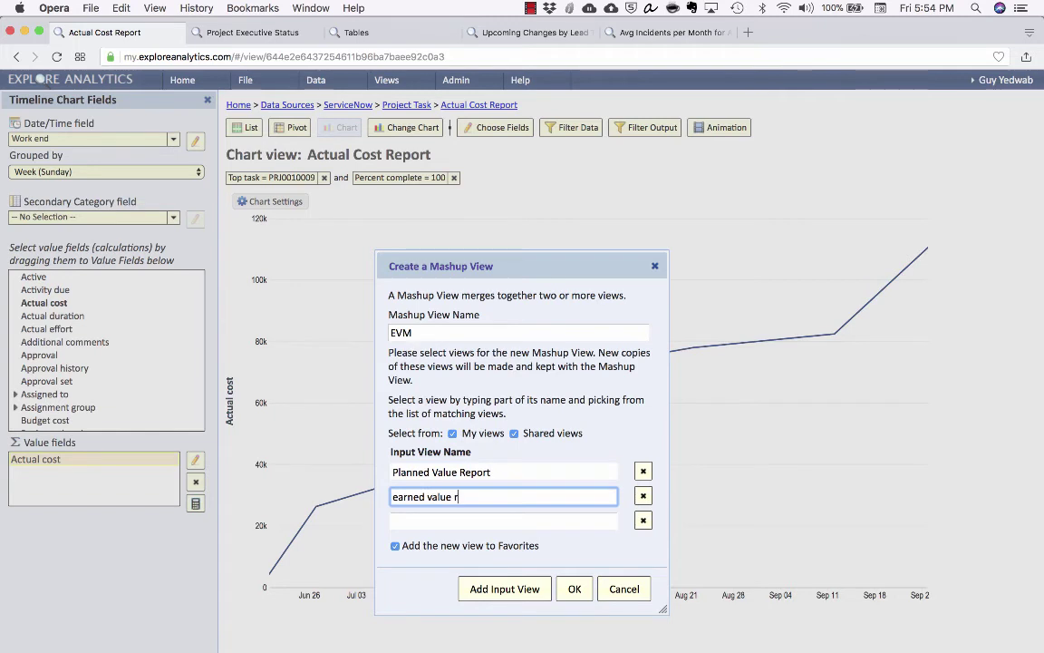
type("ue r")
key("Down")
key("Return")
key("Tab")
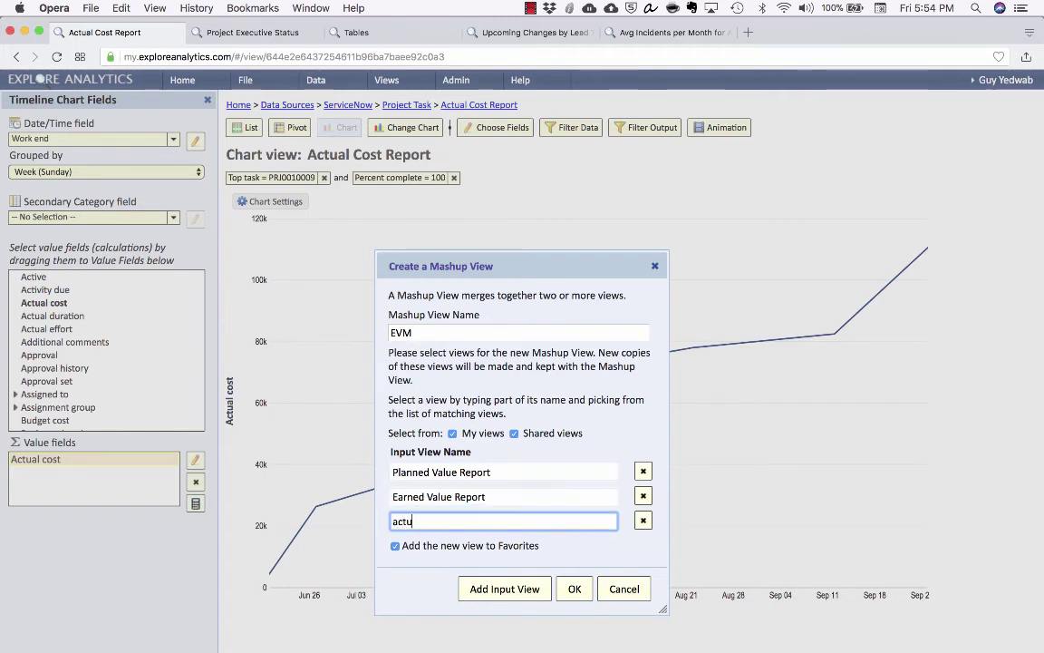
type("actual cost r")
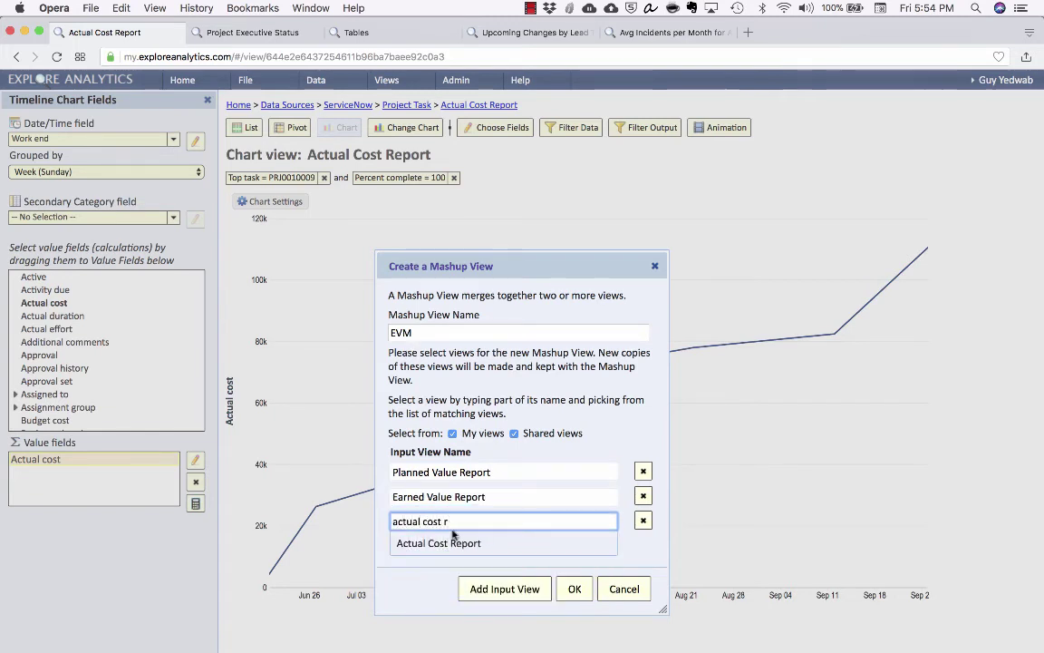
left_click(463, 606)
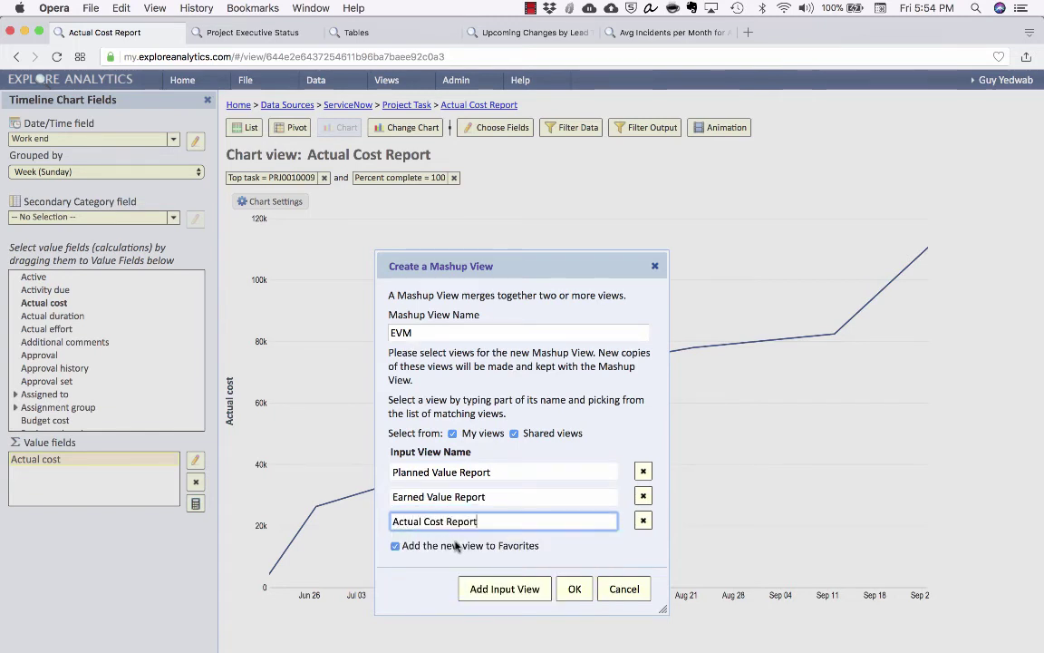
left_click(571, 593)
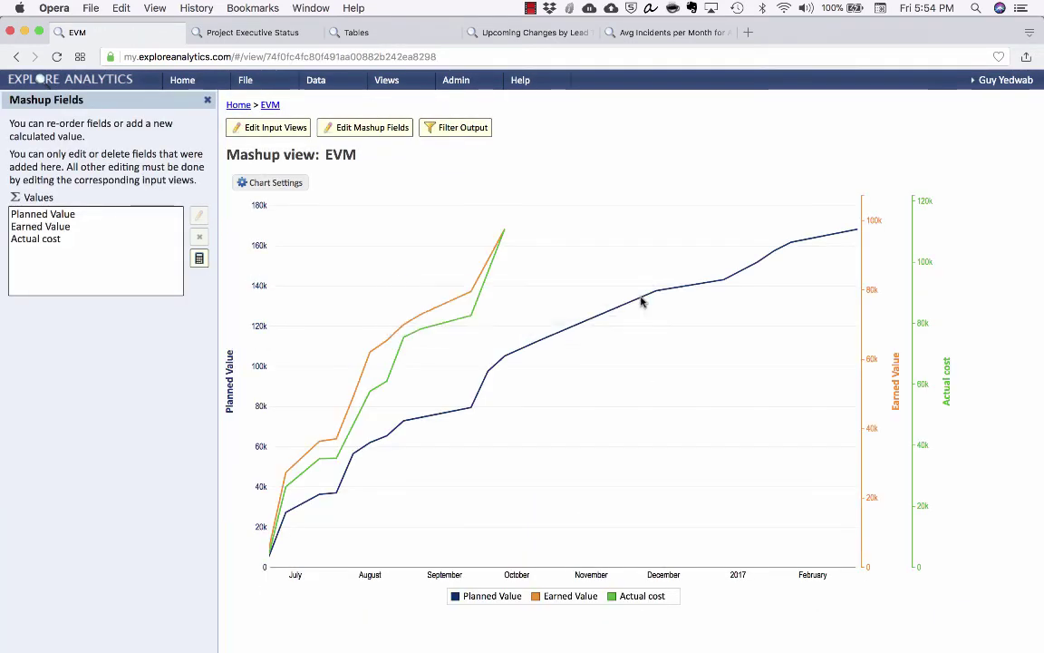
Merge the EVM chart's three y-axes into one, then briefly isolate Planned Value before restoring all series.
left_click(265, 181)
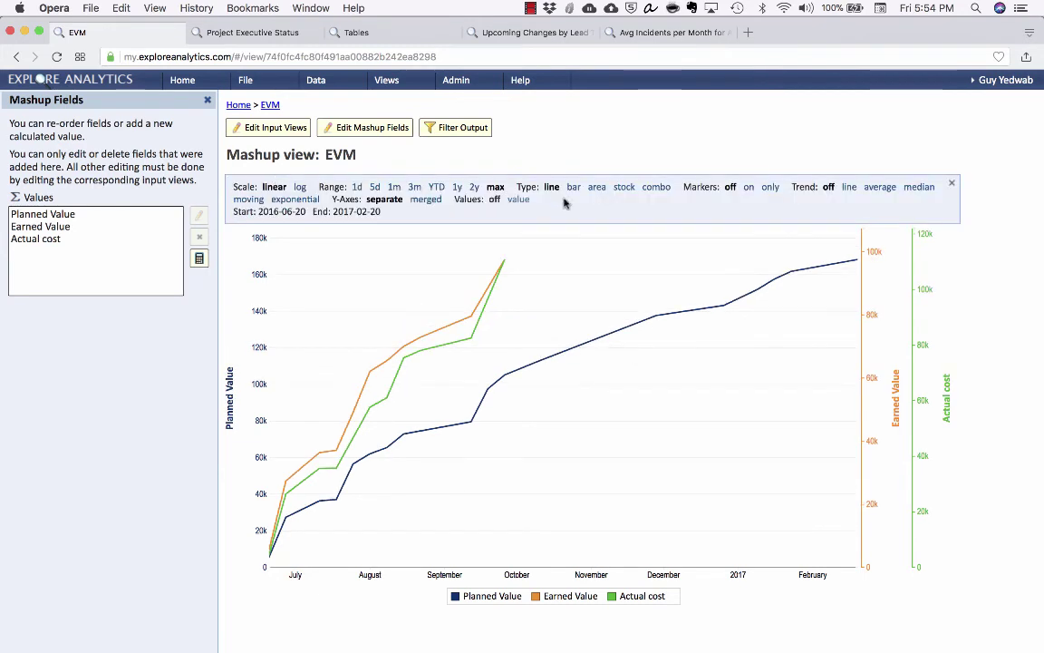
left_click(424, 199)
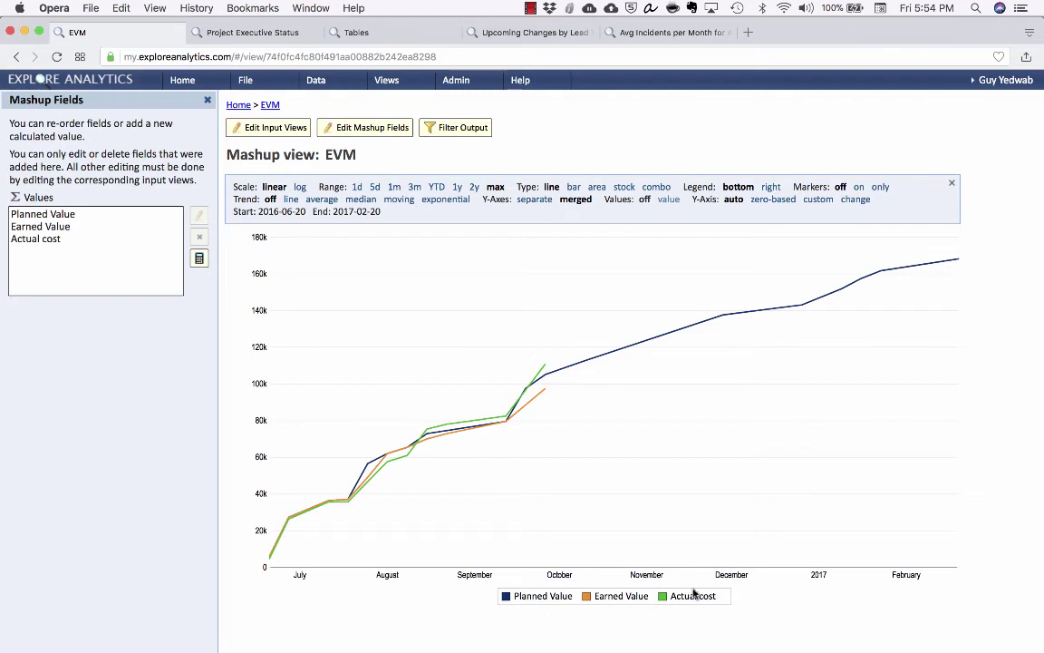
left_click(533, 597)
left_click(559, 605)
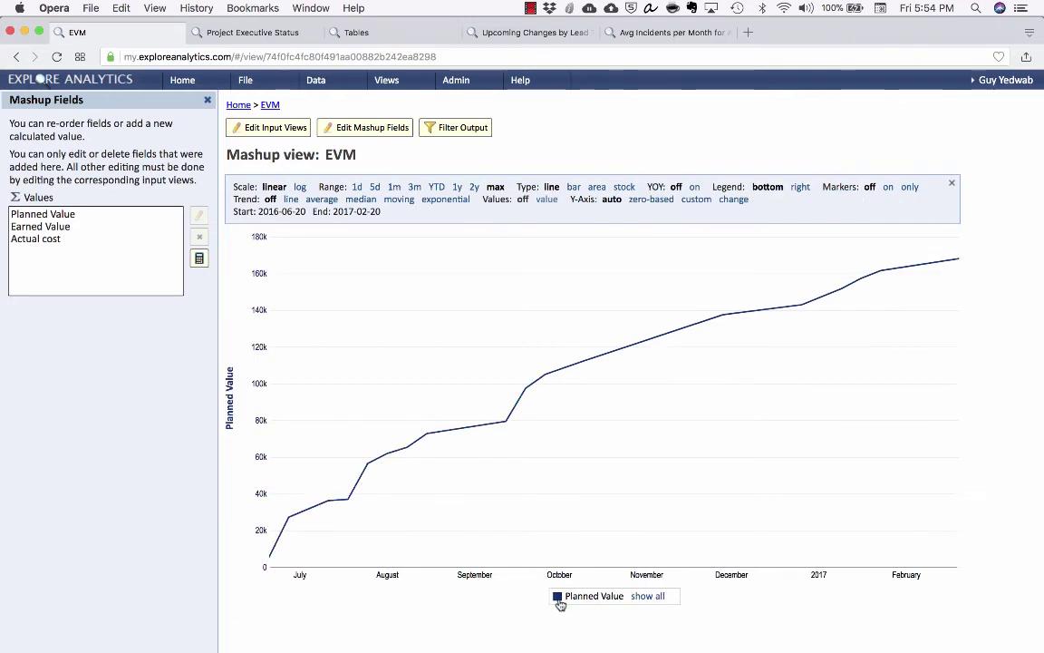
left_click(644, 596)
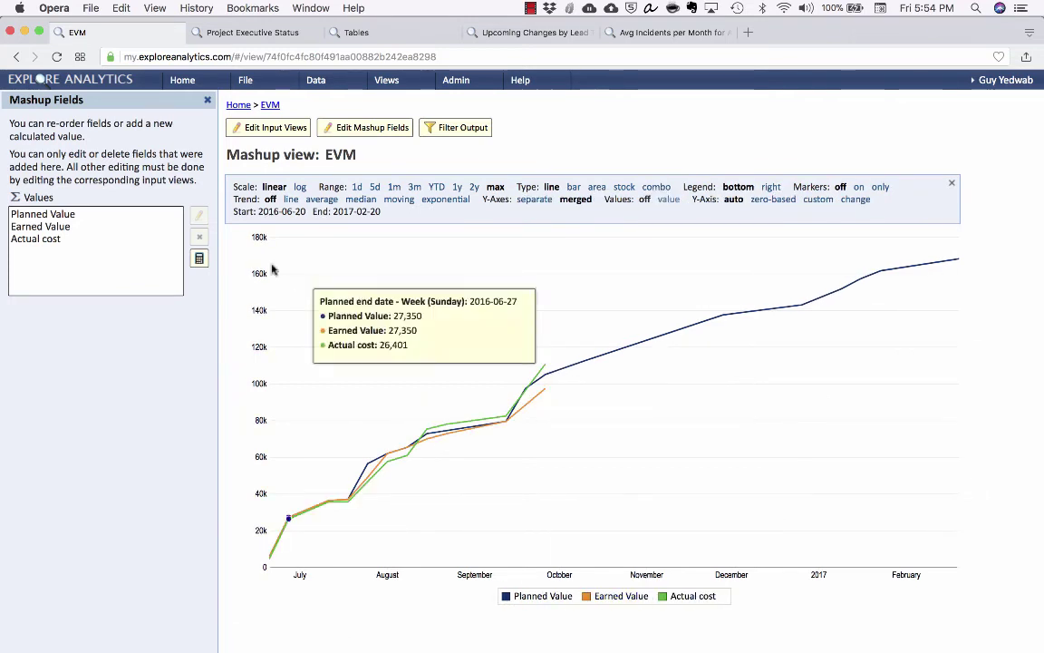
Build a calculated value 'Actual cost' / 'Earned Value' for the EVM mashup, then discard it unsaved.
left_click(198, 260)
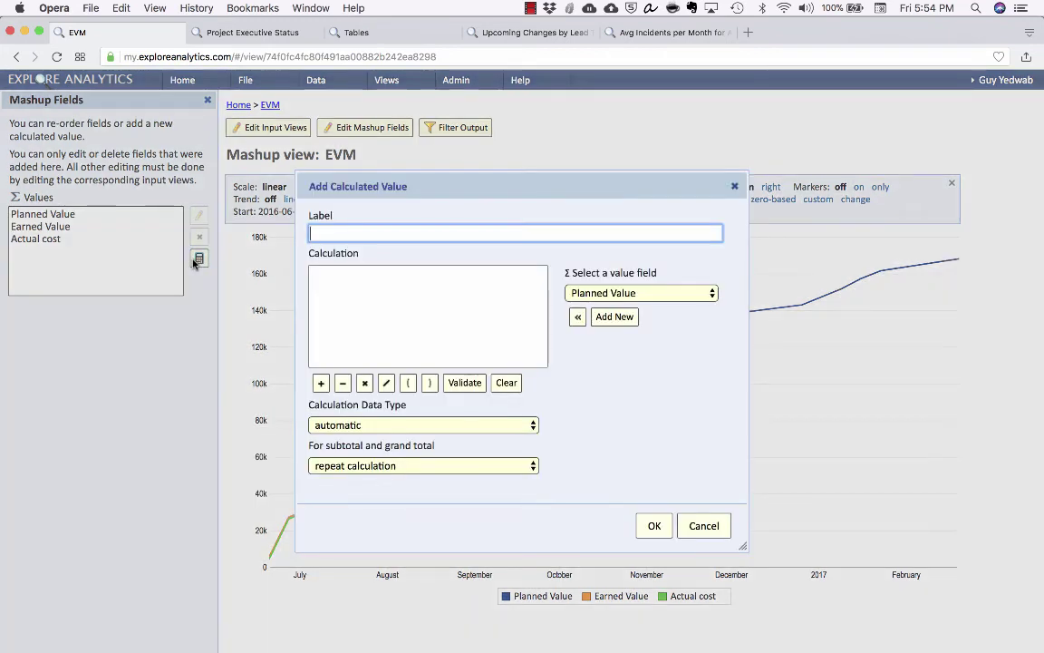
left_click(604, 296)
left_click(606, 323)
left_click(577, 317)
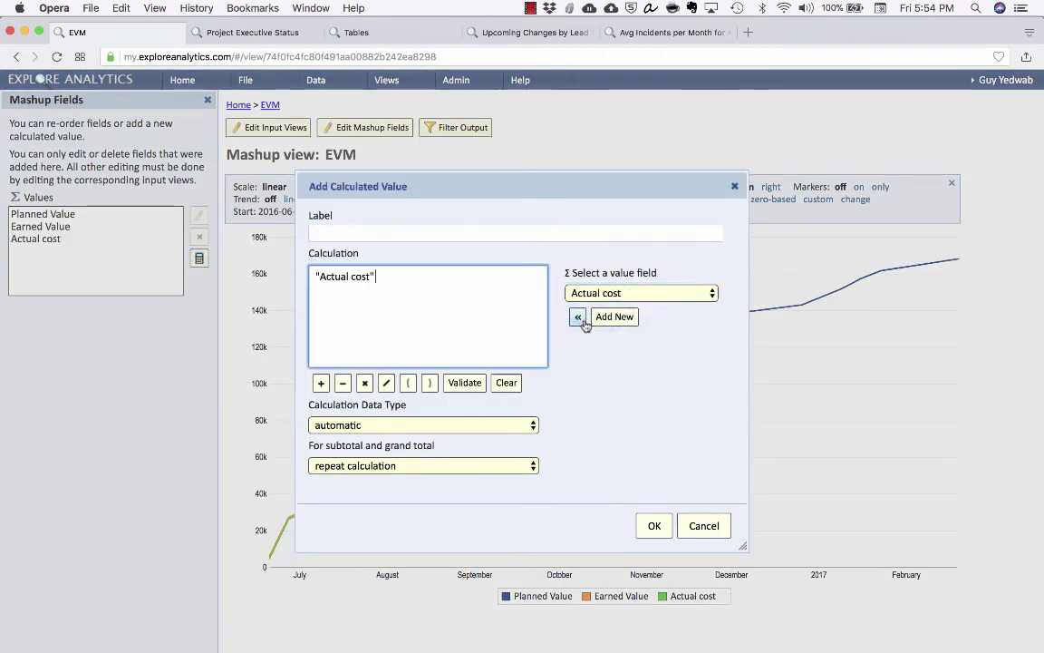
type("/")
left_click(614, 295)
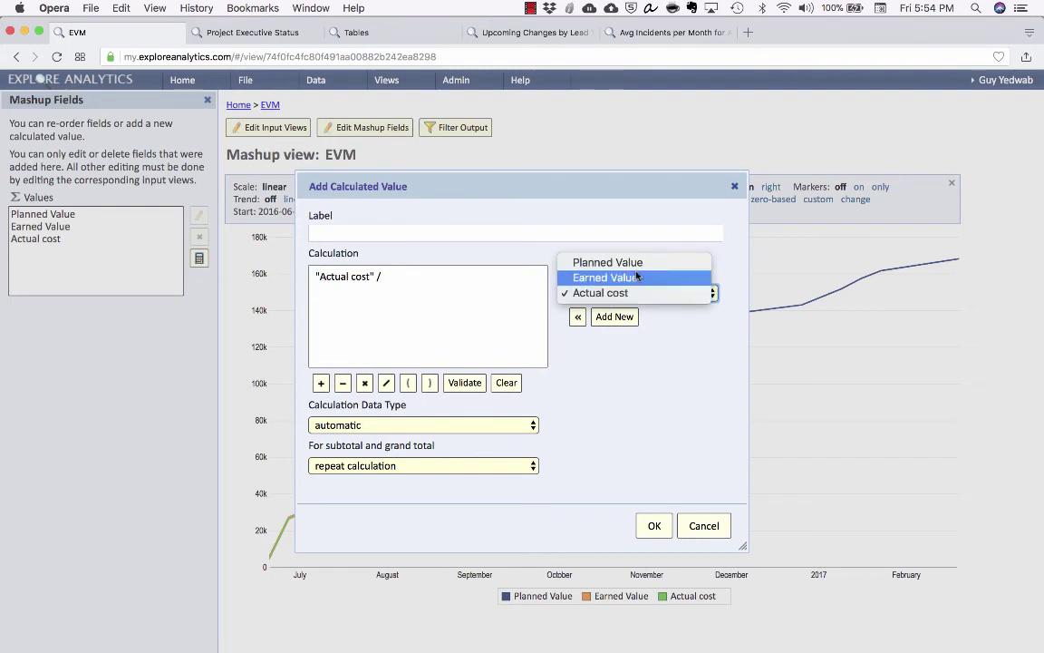
left_click(625, 277)
left_click(577, 316)
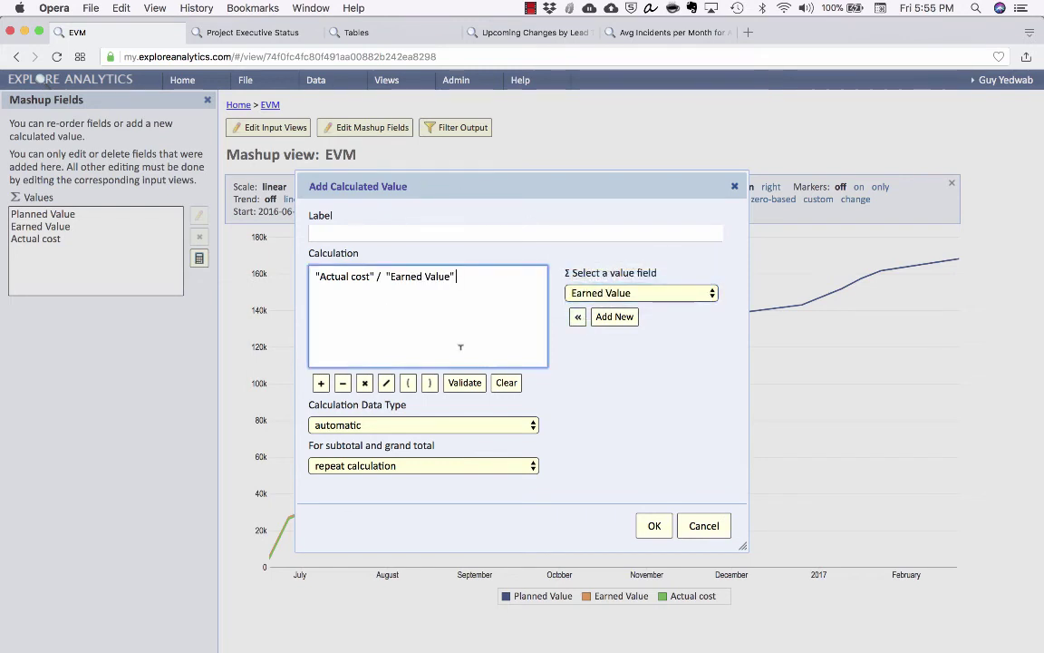
left_click(737, 186)
Collapse the Chart Settings panel so the EVM chart is shown on its own.
mouse_move(590, 346)
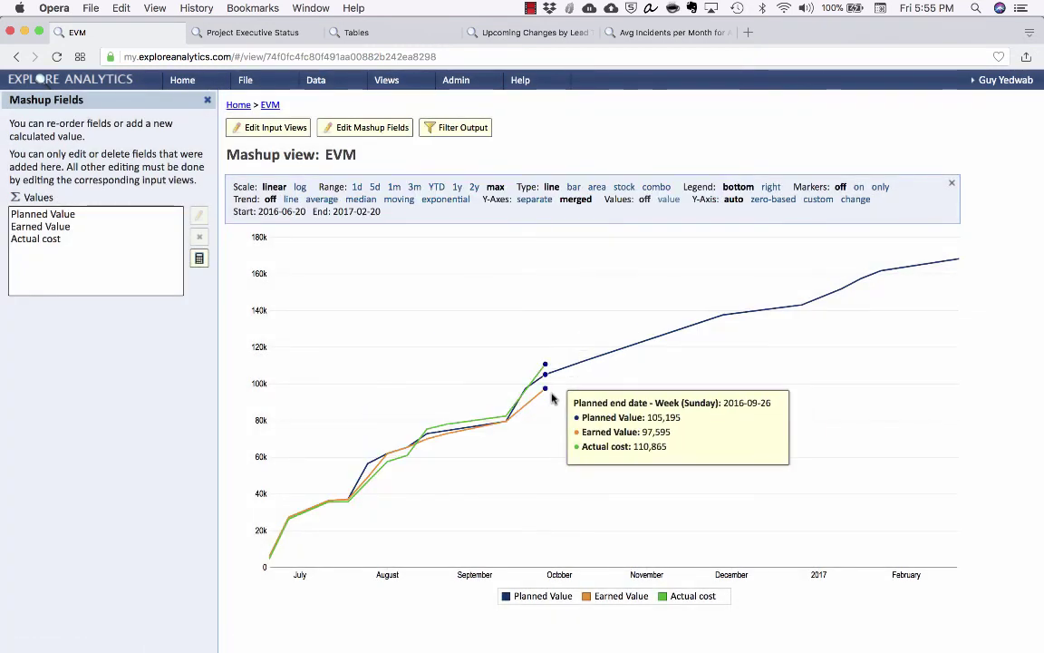
left_click(953, 186)
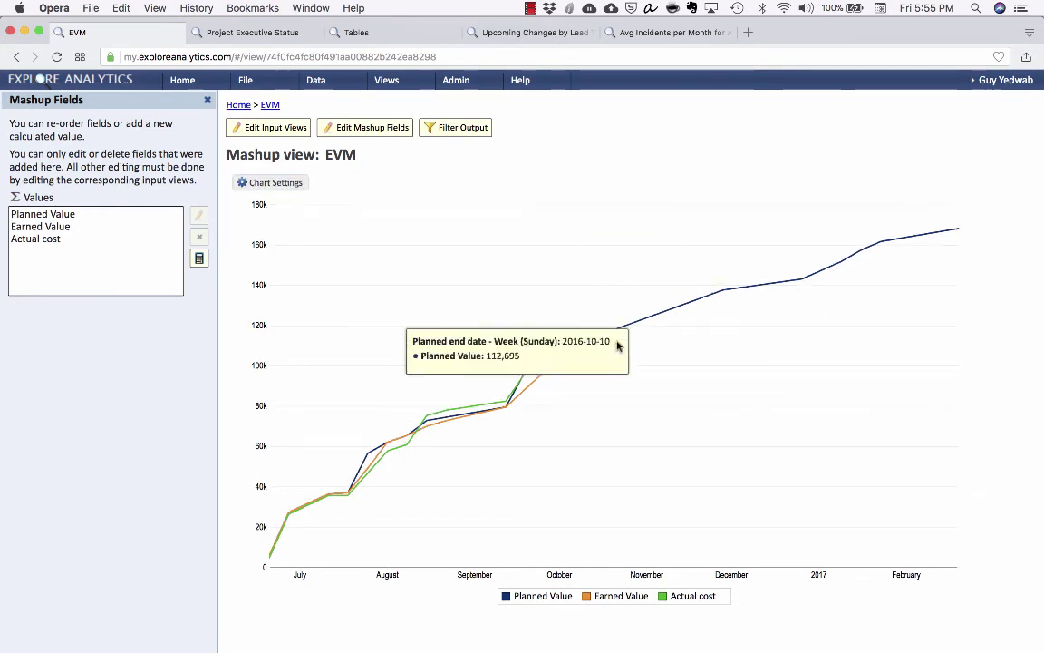
mouse_move(552, 364)
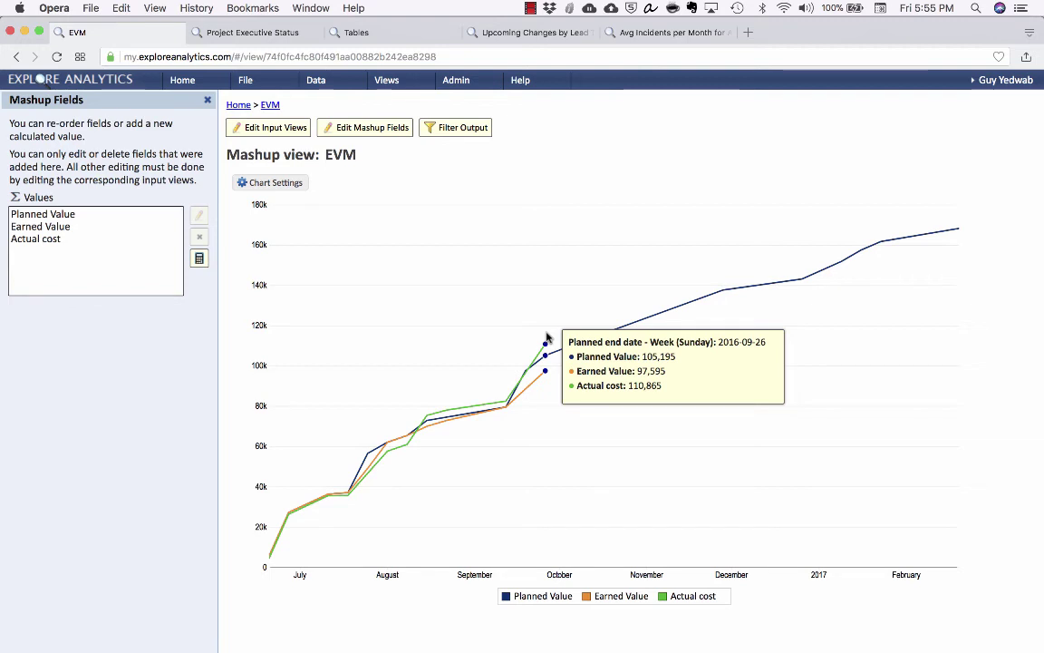
Pin the 2016-09-26 data point's details and drill into the records behind it.
left_click(547, 338)
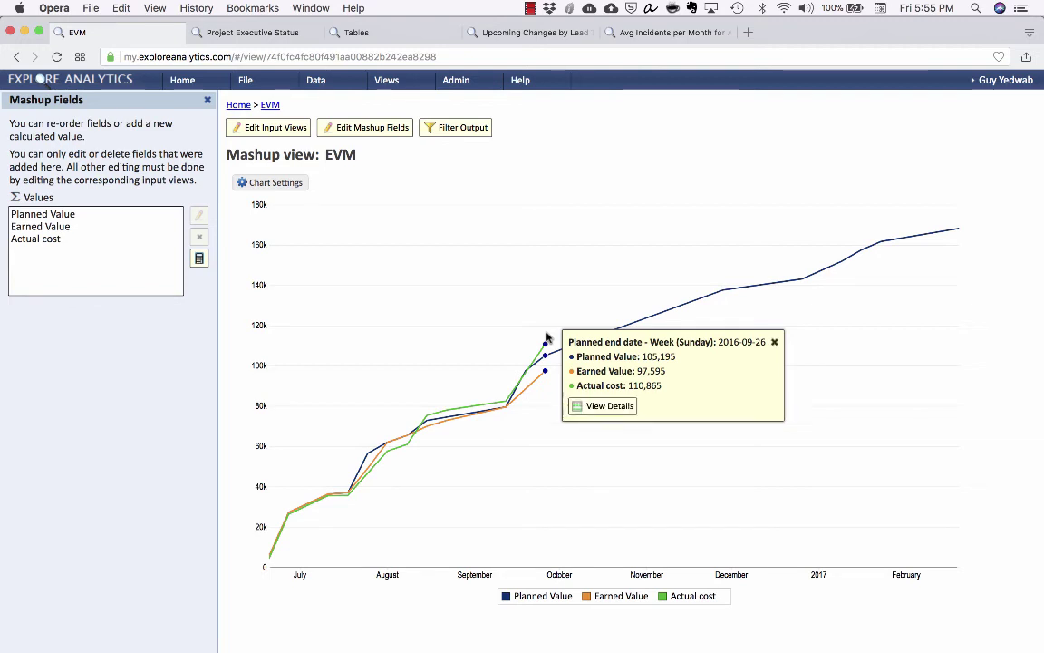
left_click(601, 410)
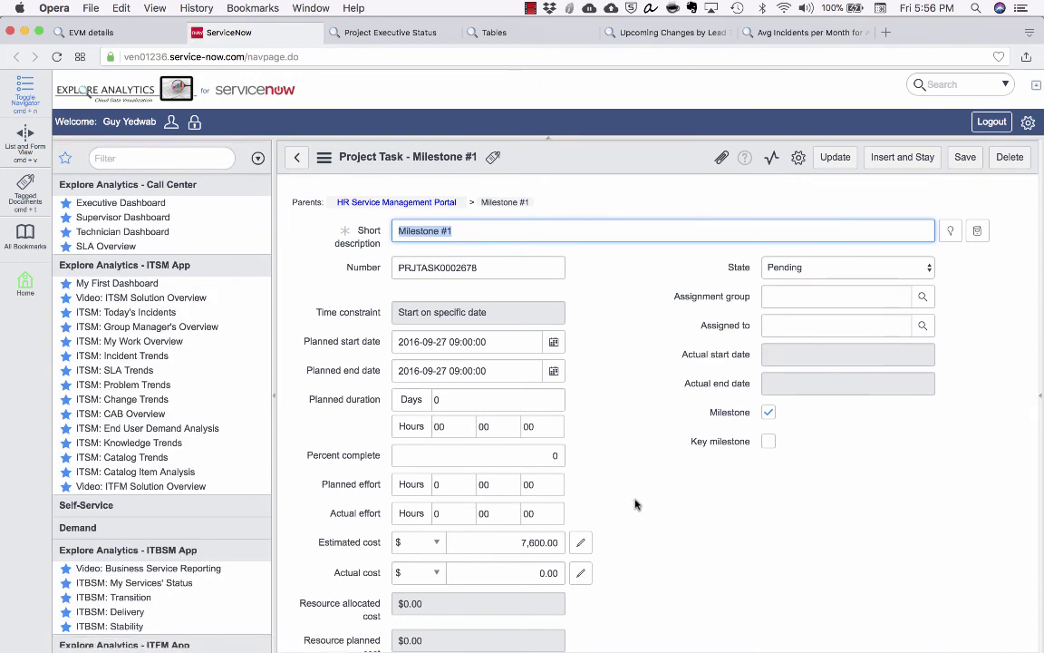
scroll(633, 501, "down", 8)
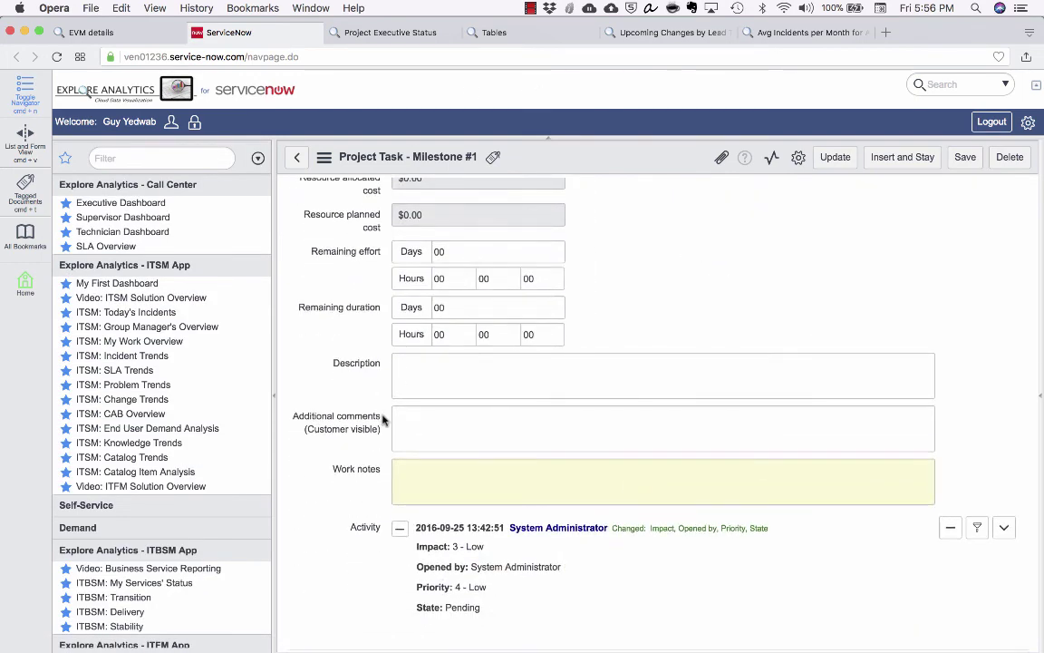
scroll(380, 376, "up", 8)
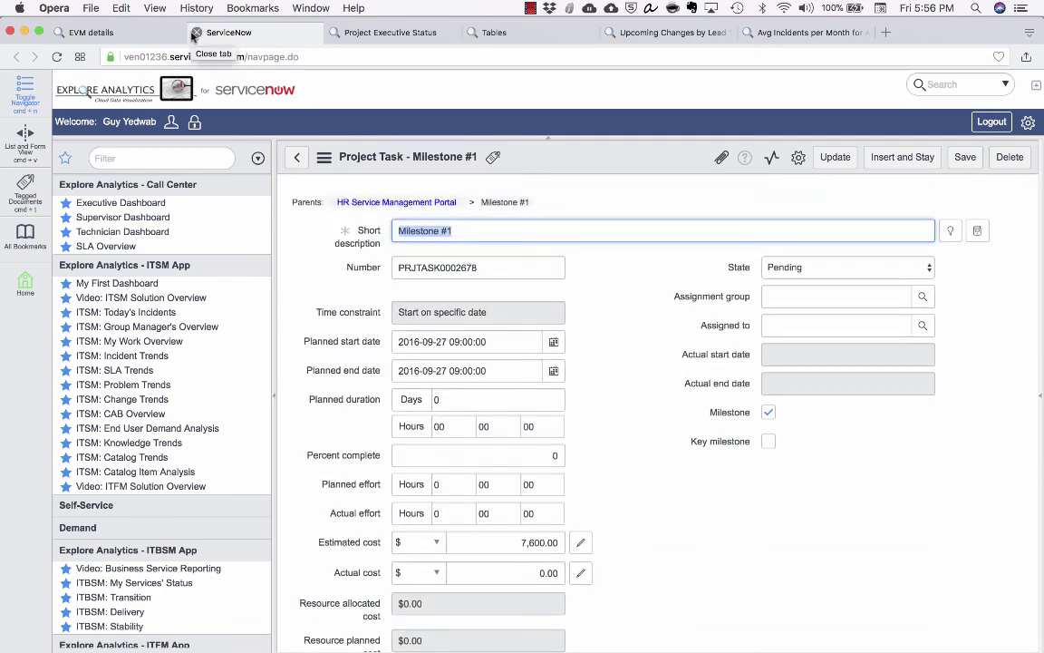
Return from the task record to the Project Executive Status dashboard and remove its On-Time/On-Budget panel.
left_click(194, 32)
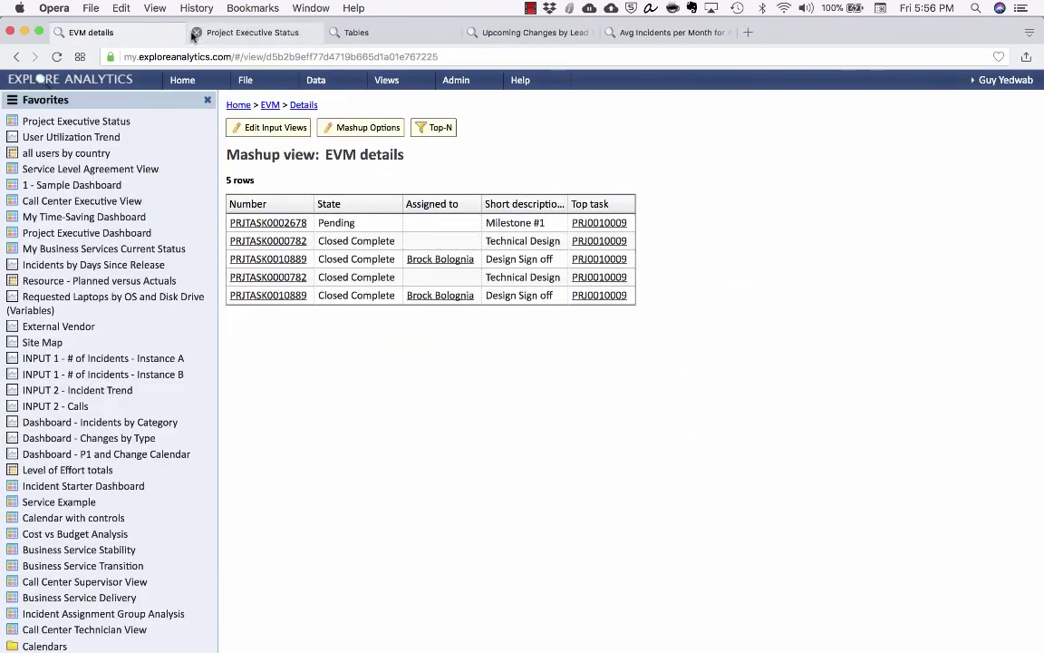
left_click(271, 106)
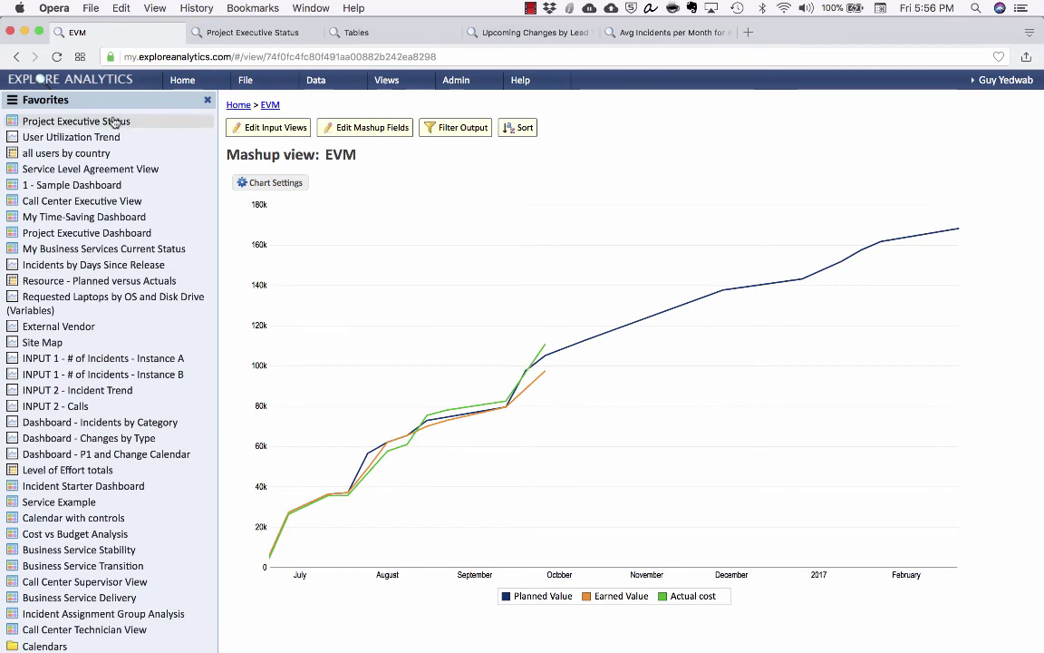
left_click(115, 122)
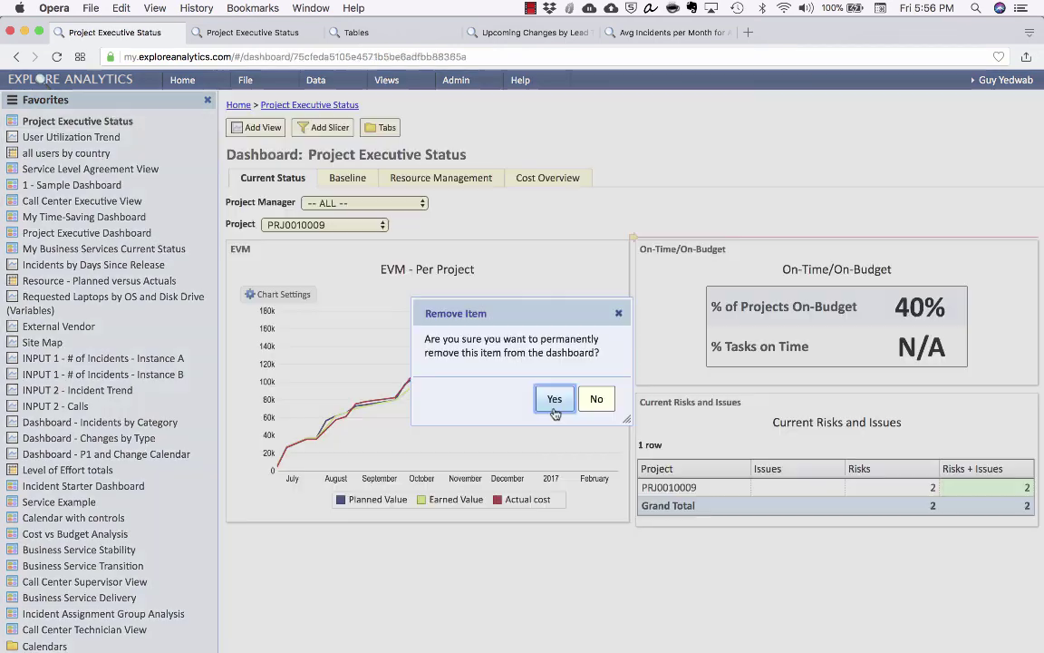
left_click(555, 408)
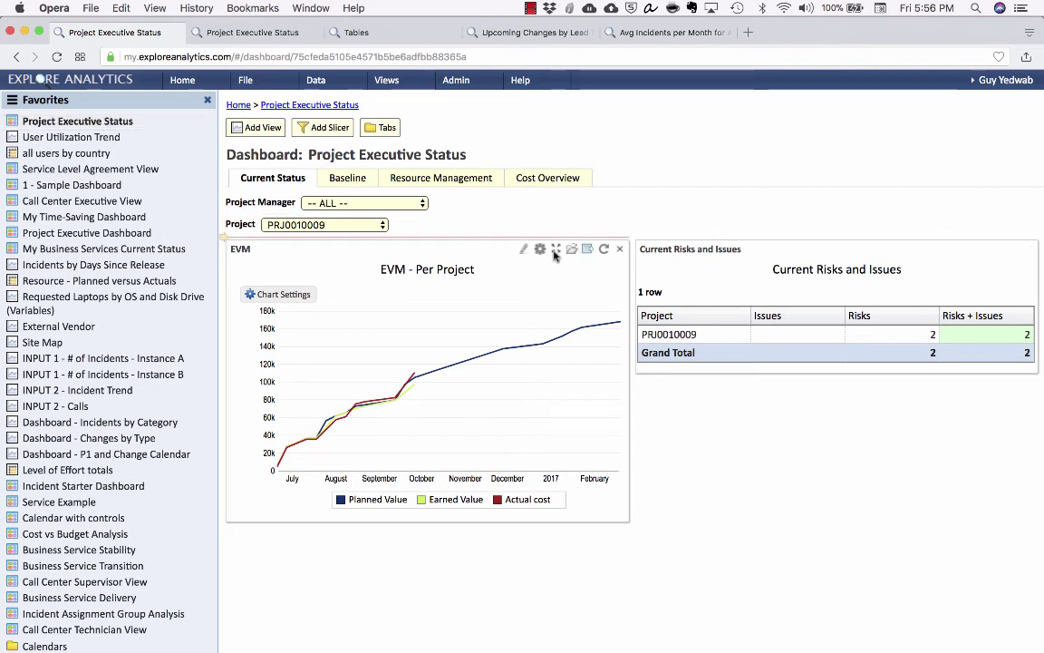
mouse_move(320, 407)
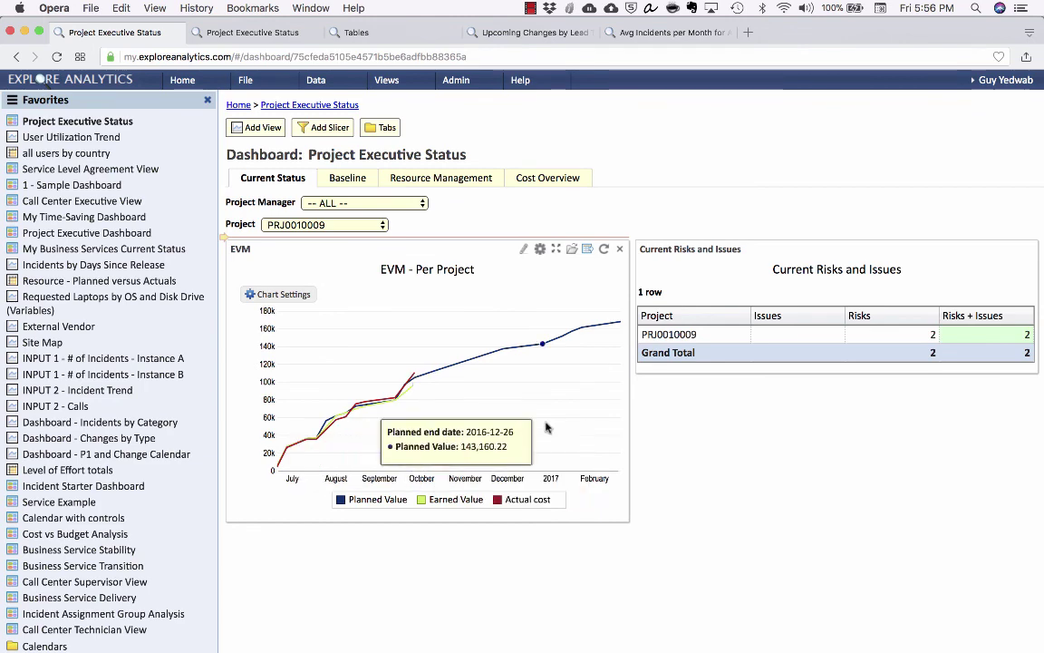
Filter the dashboard to one project manager, try project PRJ0090802, then return to PRJ0010009.
left_click(358, 203)
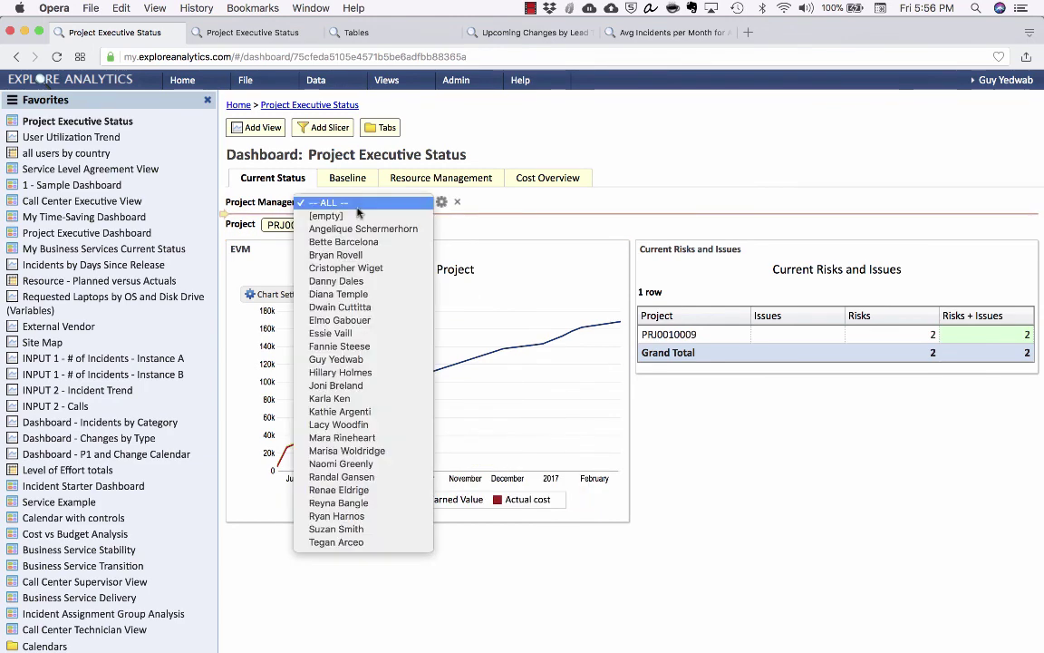
left_click(353, 360)
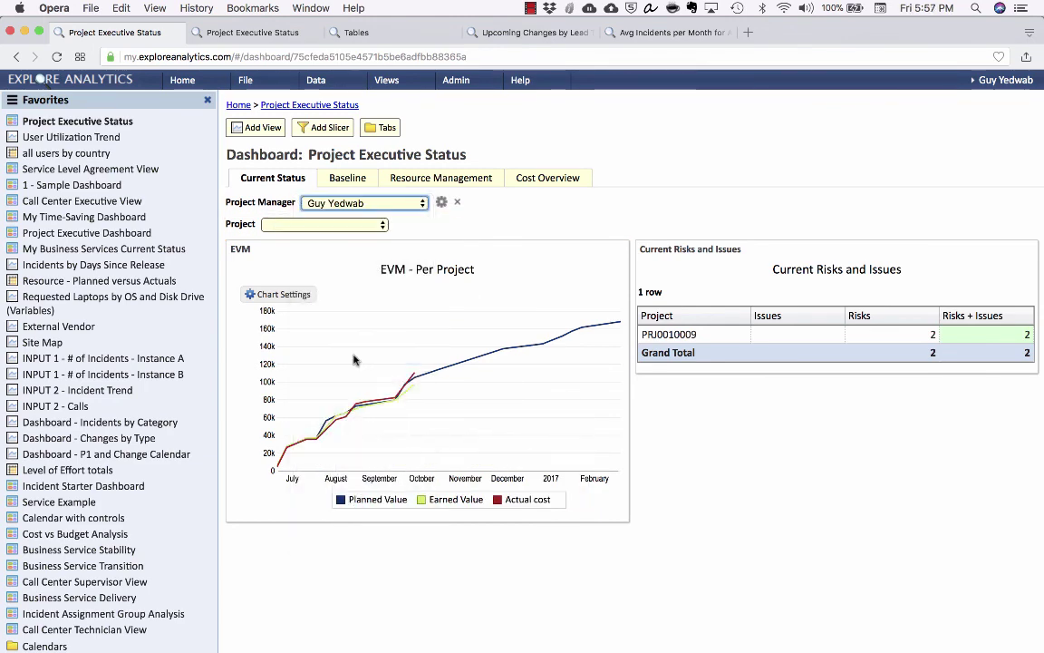
left_click(286, 227)
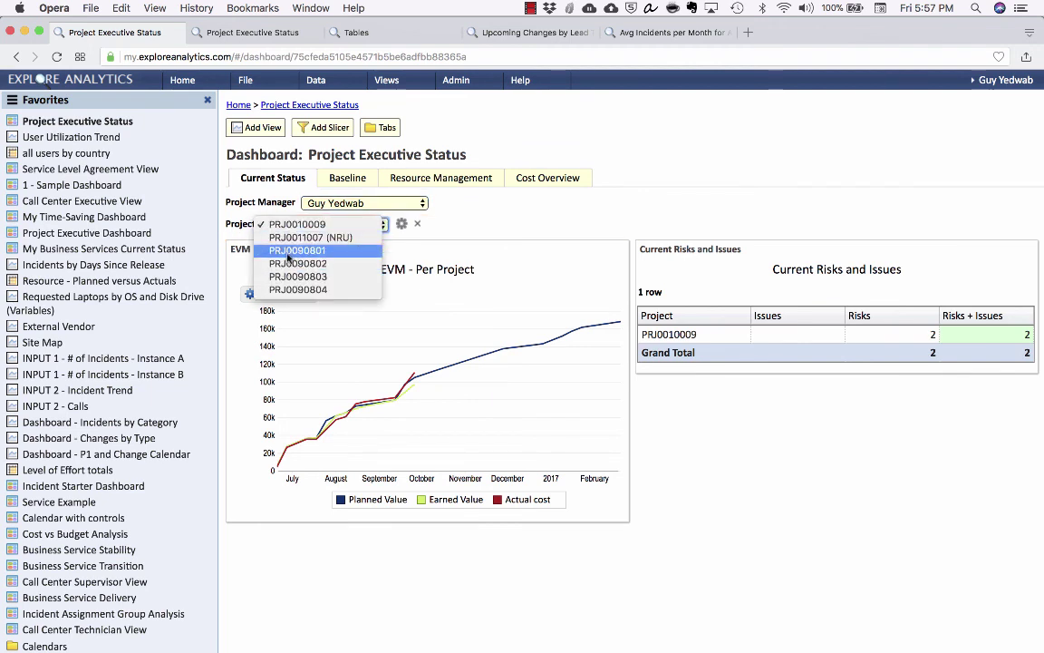
left_click(286, 264)
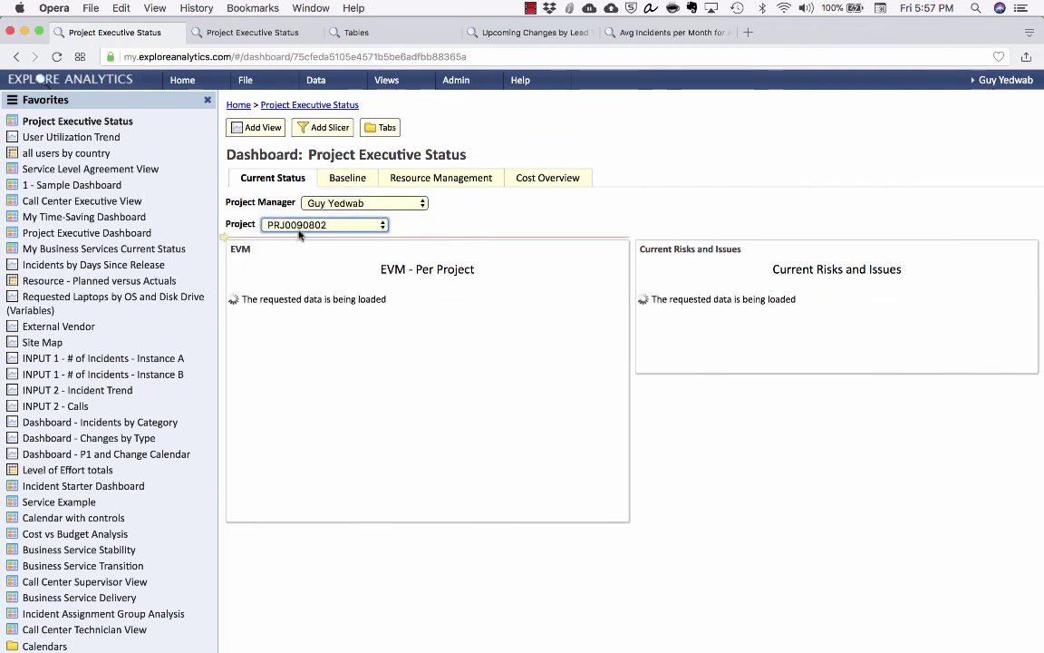
left_click(305, 226)
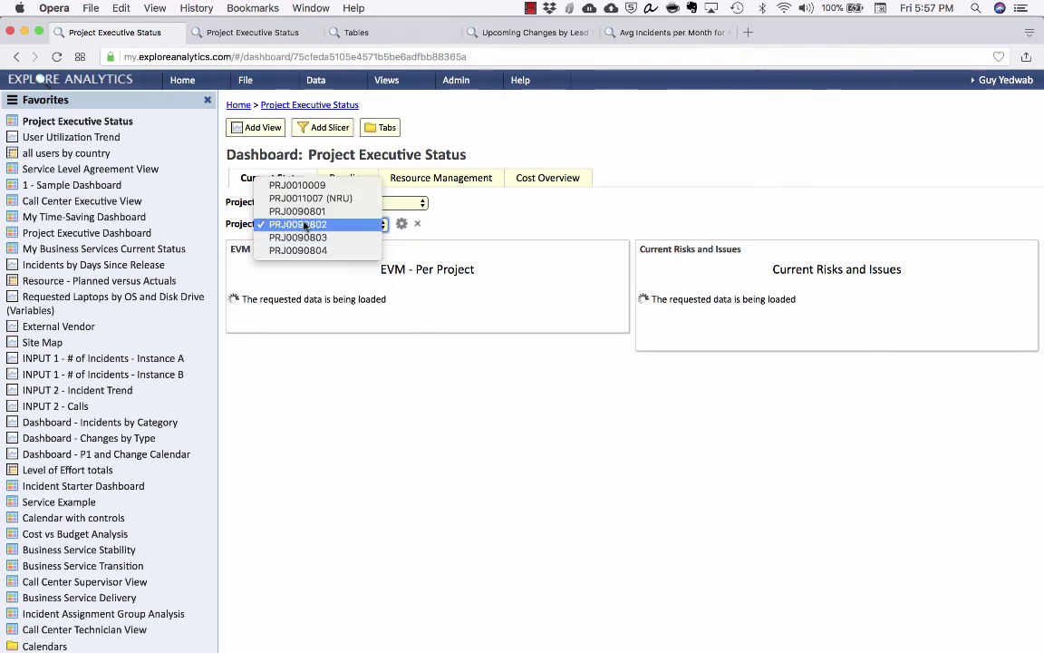
left_click(313, 189)
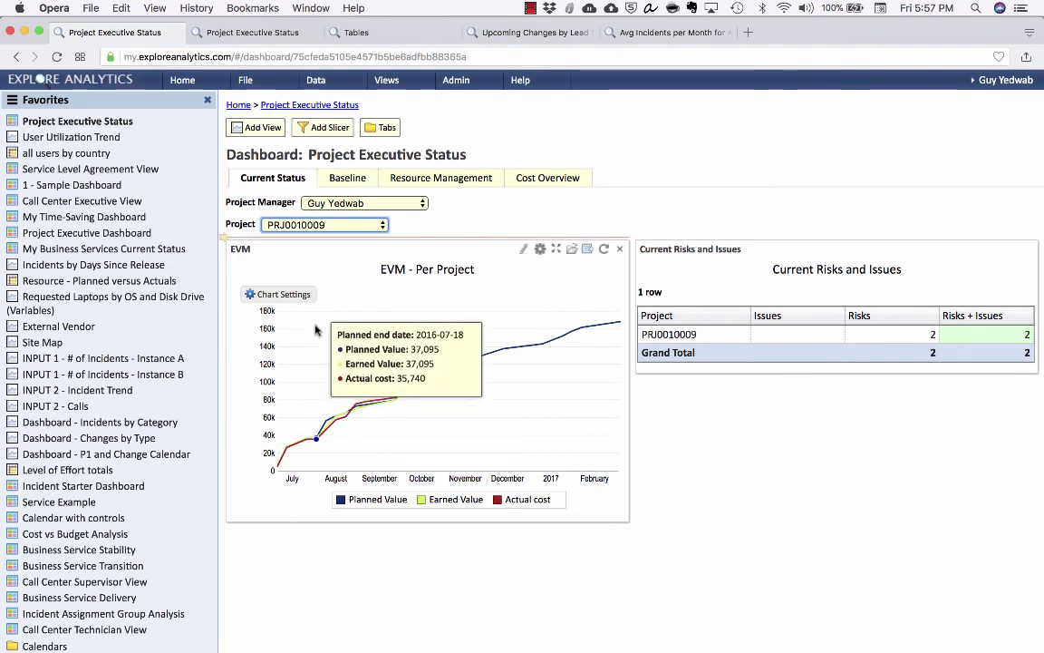
Look through the Baseline and Resource Management sections, then return to Current Status.
left_click(345, 186)
left_click(417, 178)
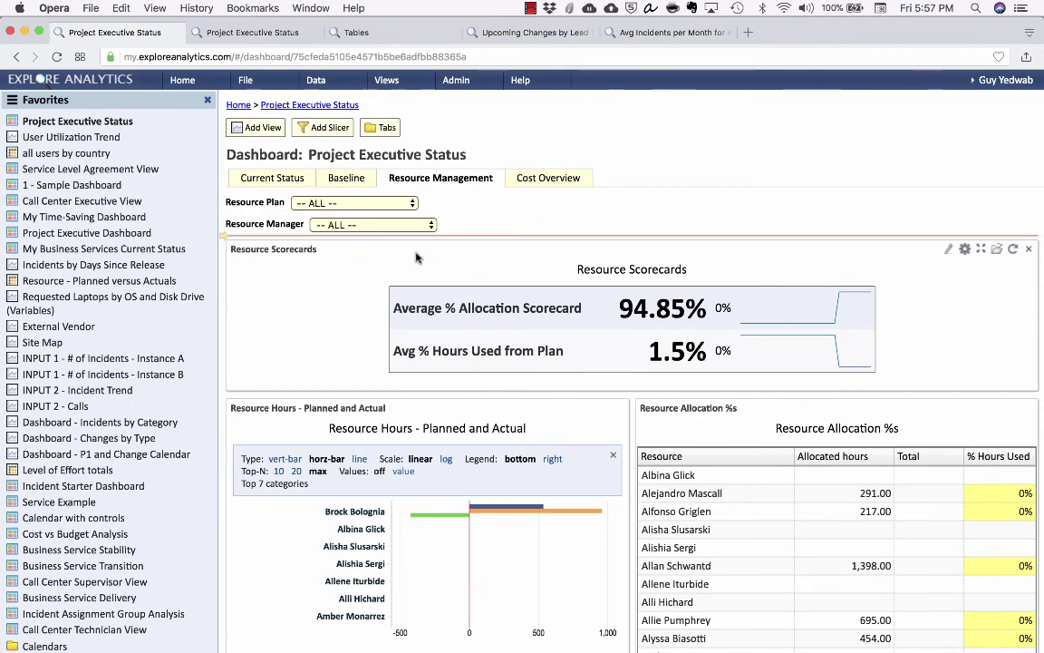
left_click(290, 171)
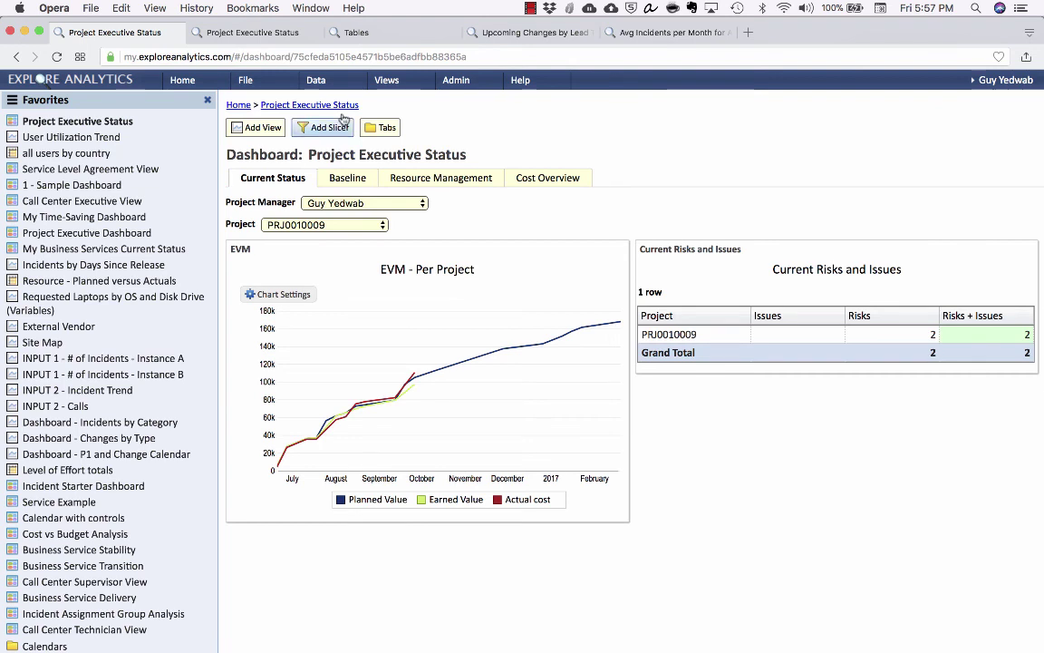
left_click(247, 82)
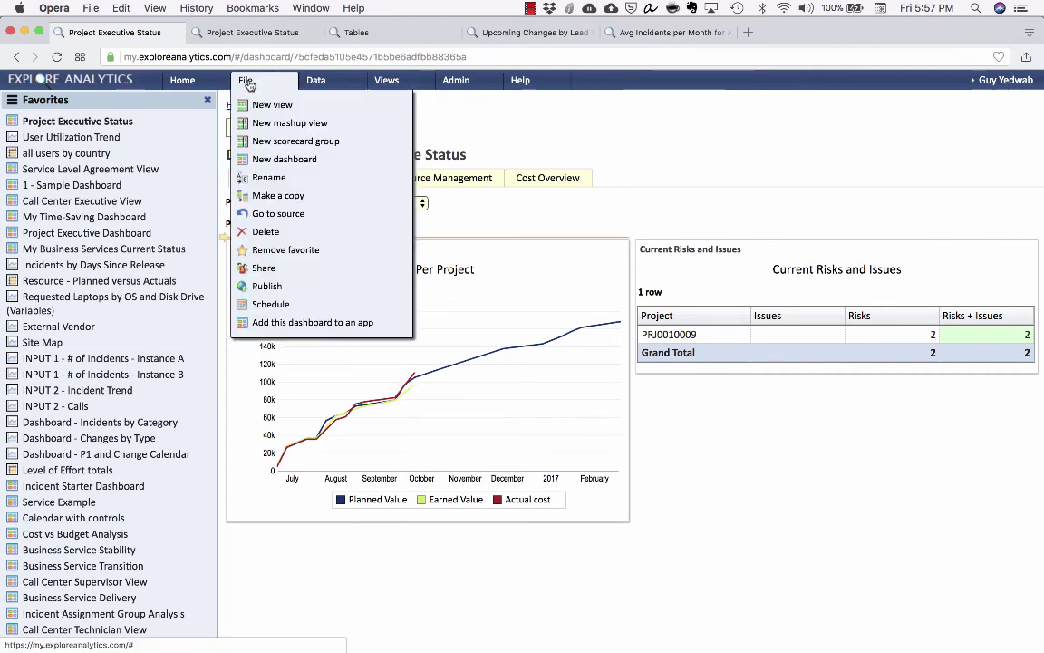
Publish a read-only copy of Project Executive Status to the ServiceNow data source and generate its embed code.
left_click(290, 285)
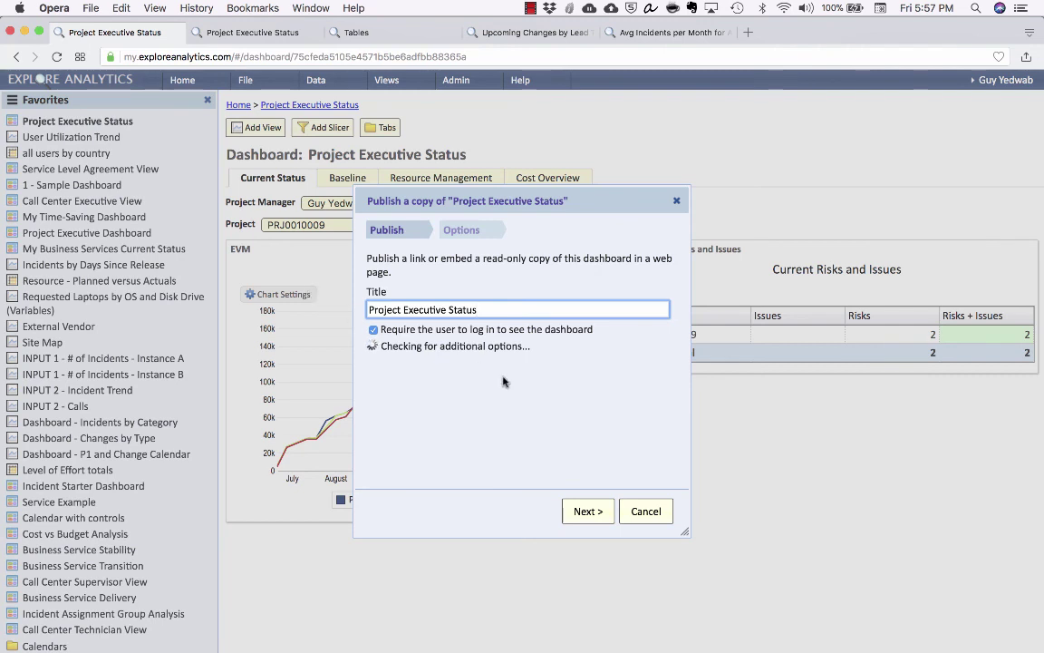
left_click(443, 350)
left_click(443, 387)
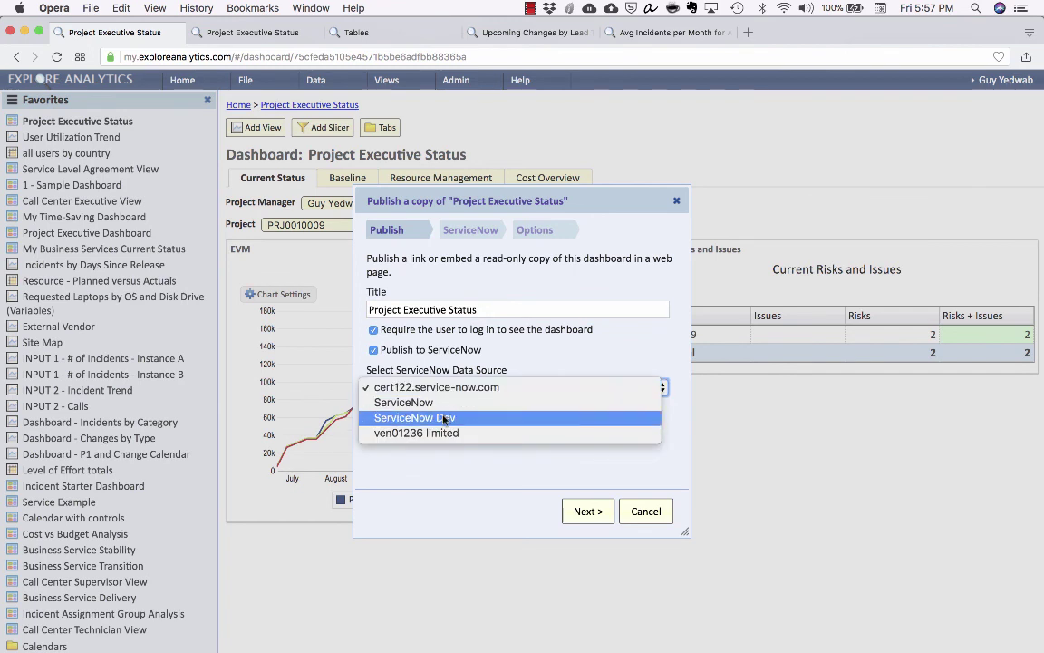
left_click(408, 403)
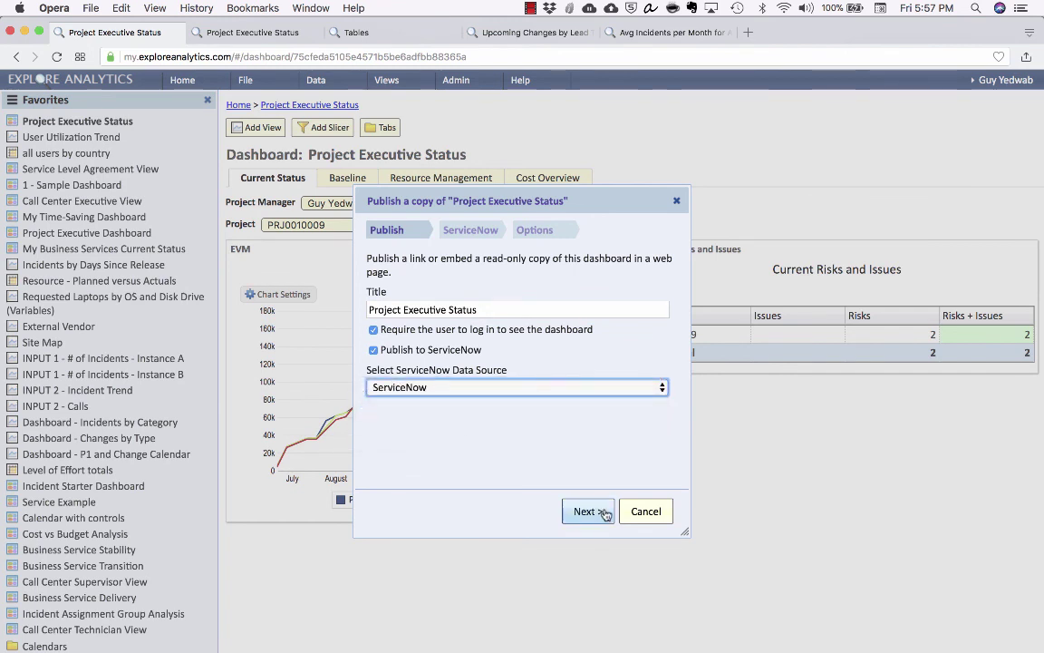
left_click(604, 514)
left_click(601, 577)
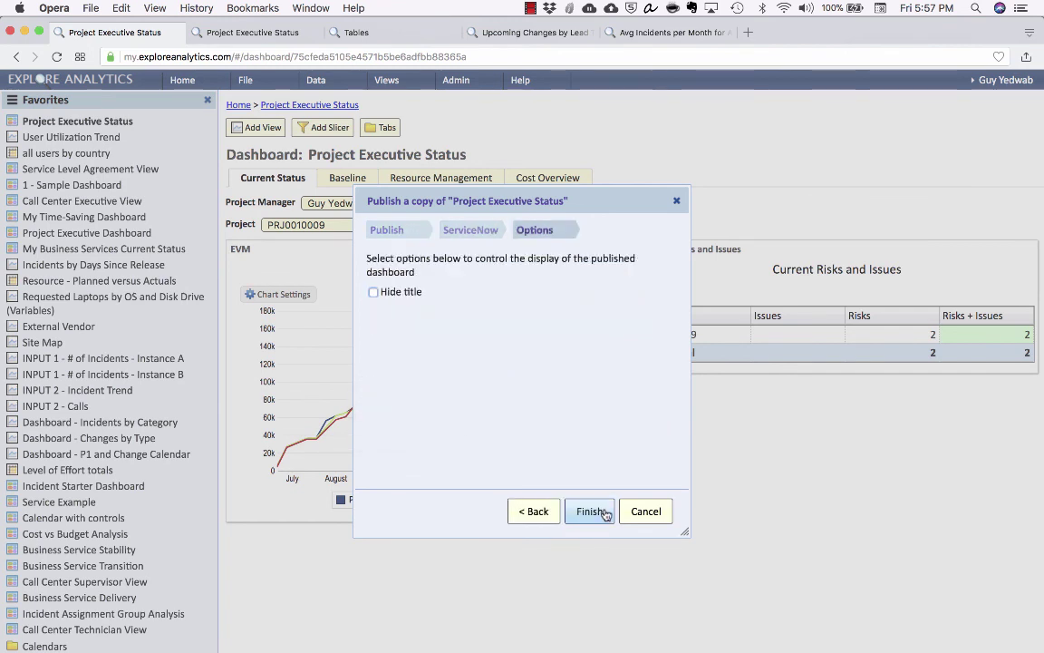
left_click(604, 514)
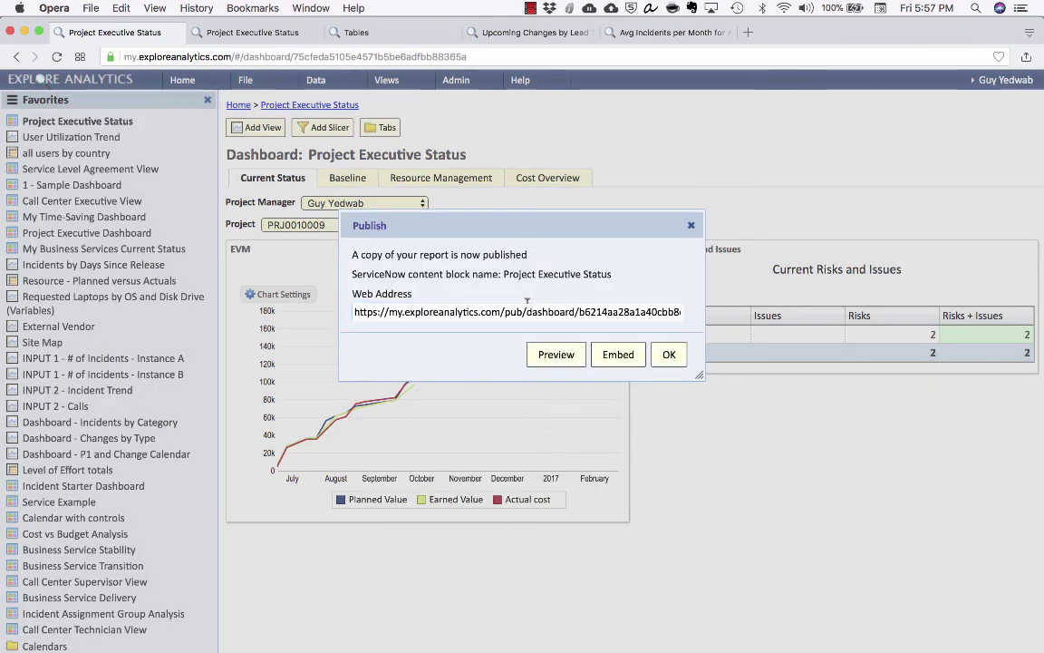
left_click(622, 354)
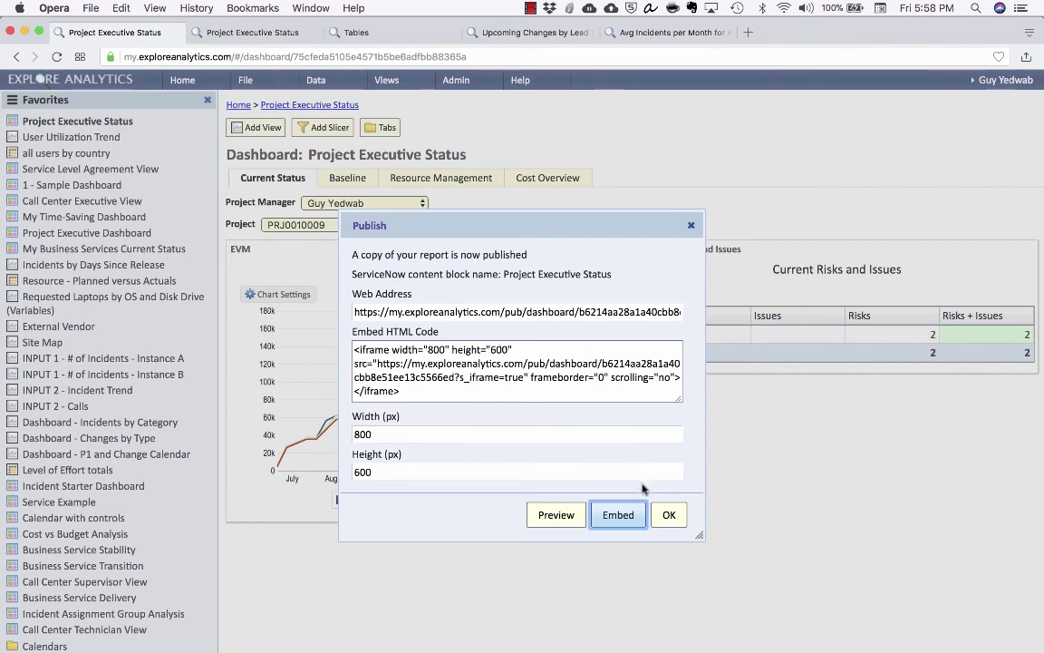
left_click(668, 514)
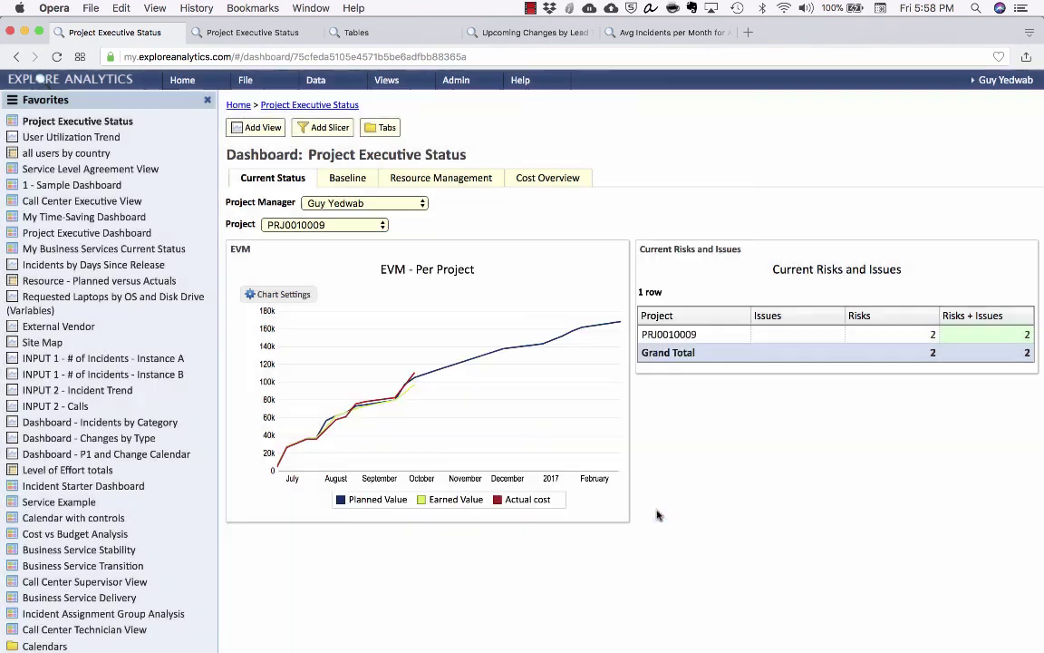
On the ServiceNow homepage, add the Project Executive Status content block found by searching 'project'.
left_click(413, 37)
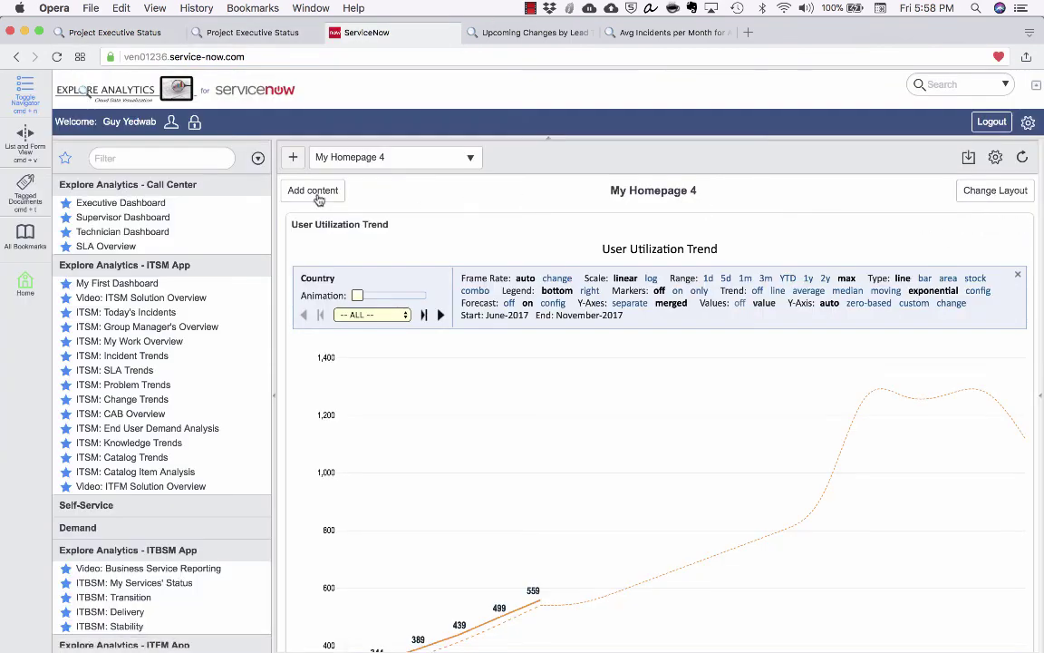
left_click(317, 194)
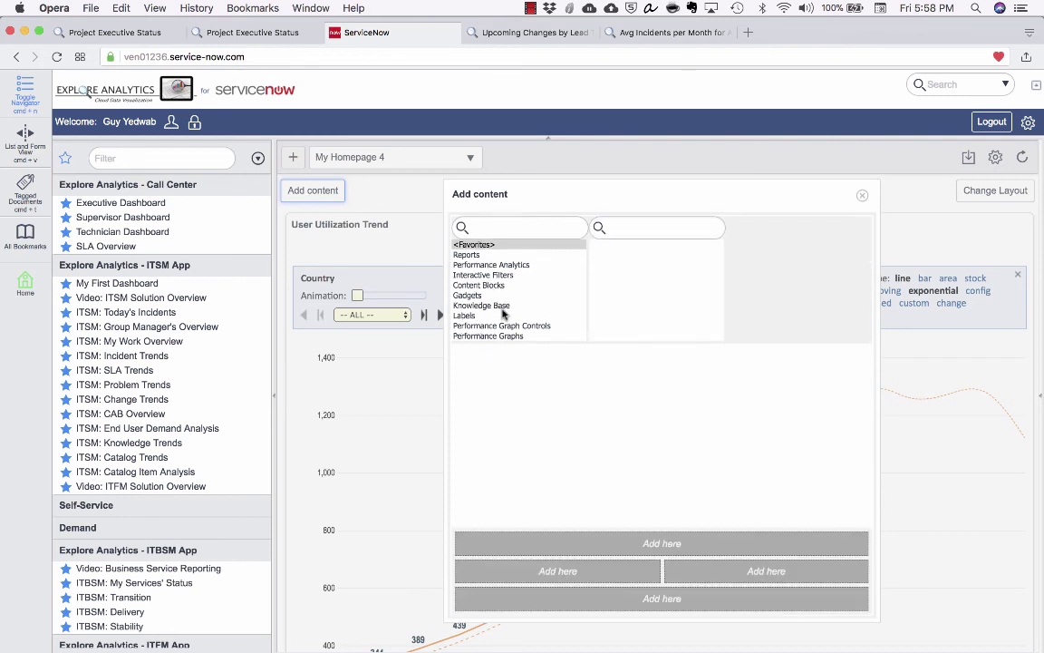
left_click(514, 231)
type("explore")
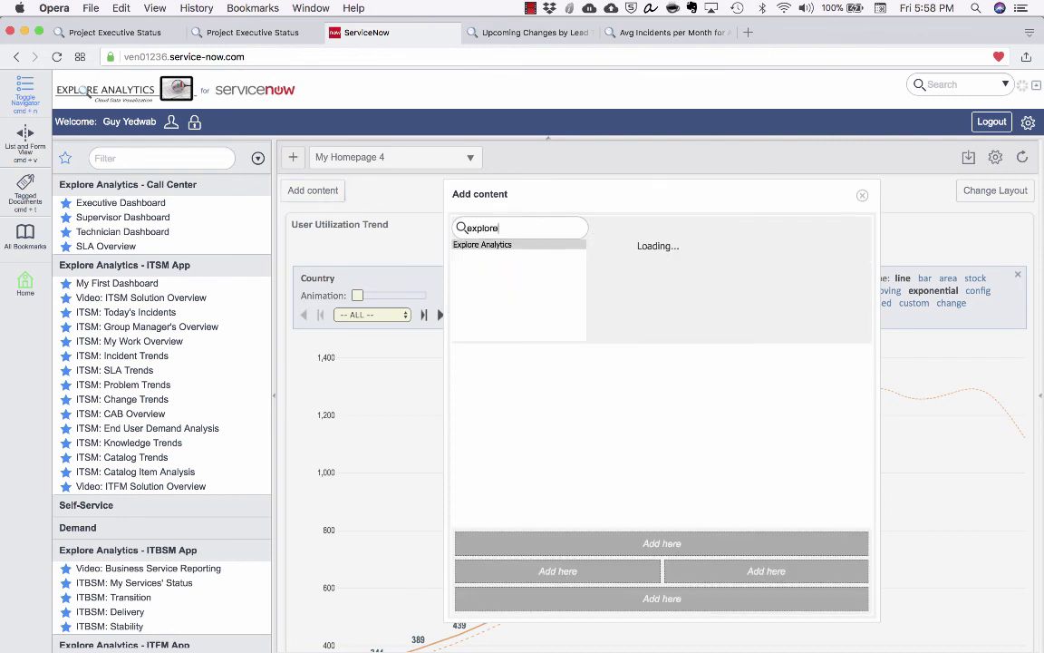
type("p")
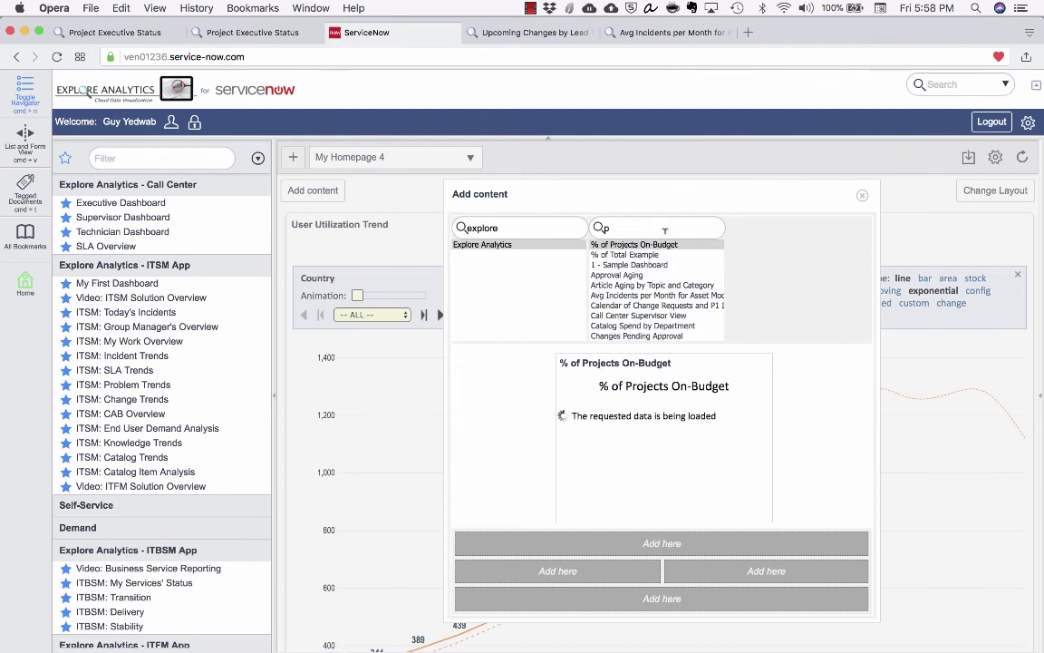
type("roject")
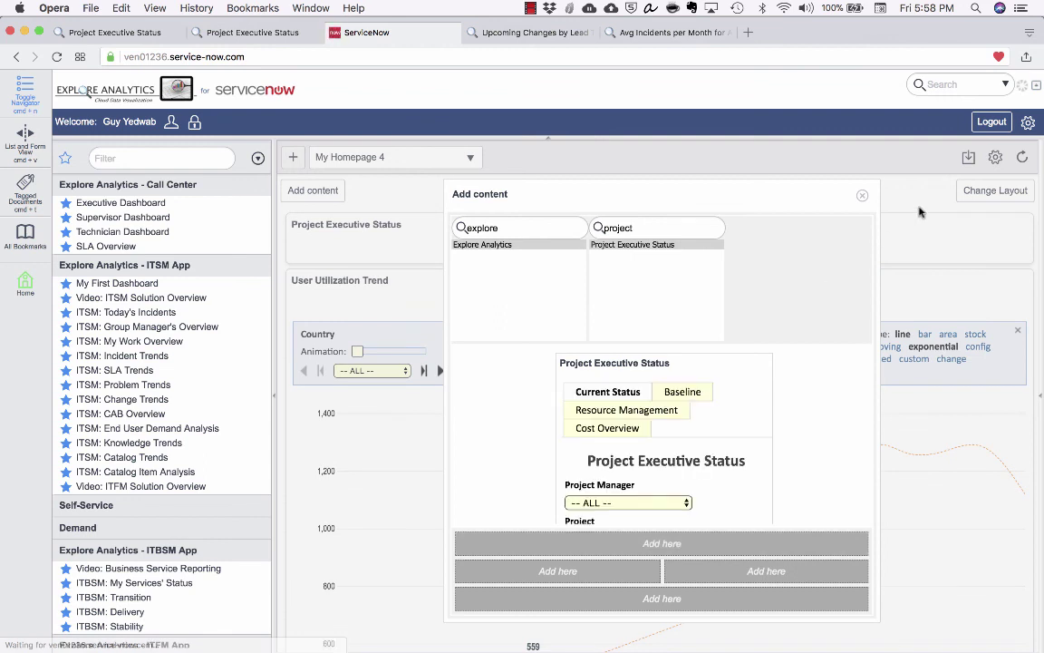
left_click(862, 195)
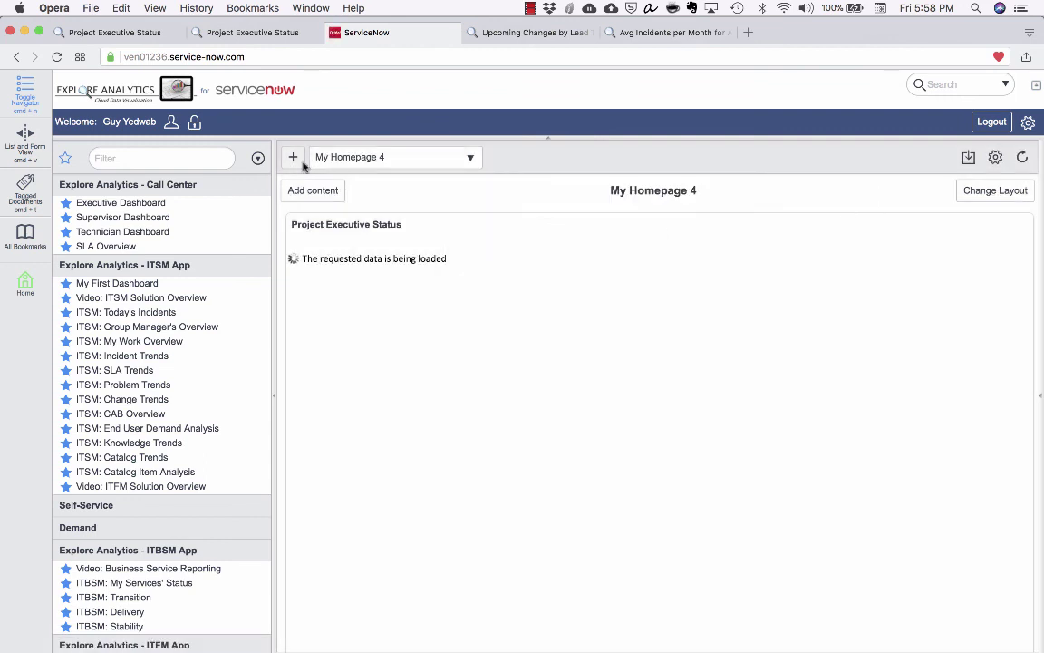
Collapse the navigator, then isolate Earned Value in the embedded EVM chart and restore all series.
left_click(34, 93)
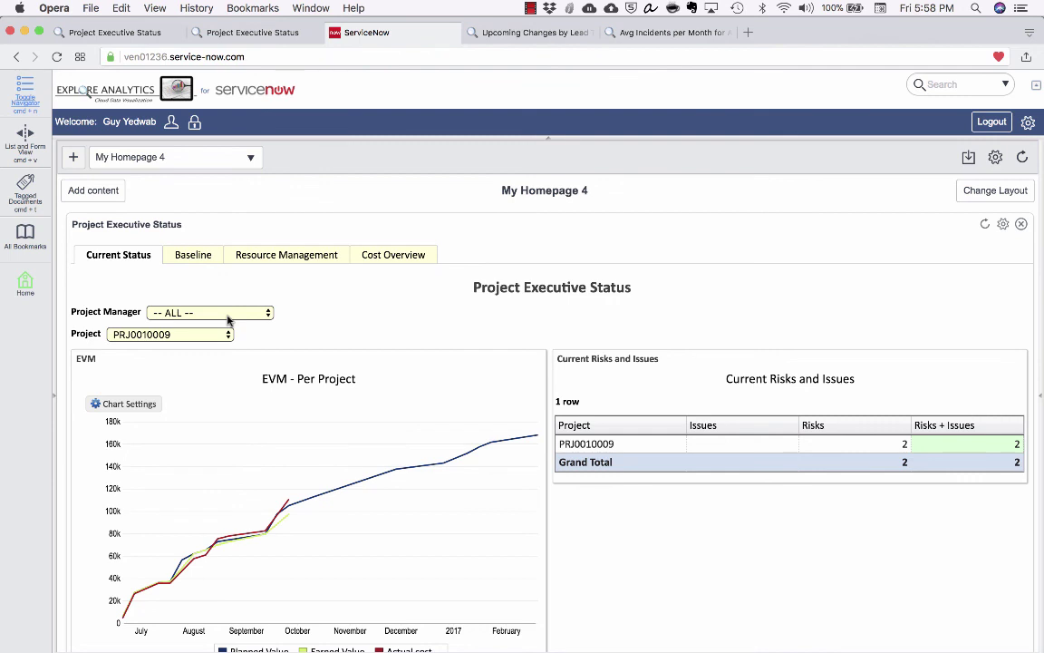
scroll(272, 490, "down", 1)
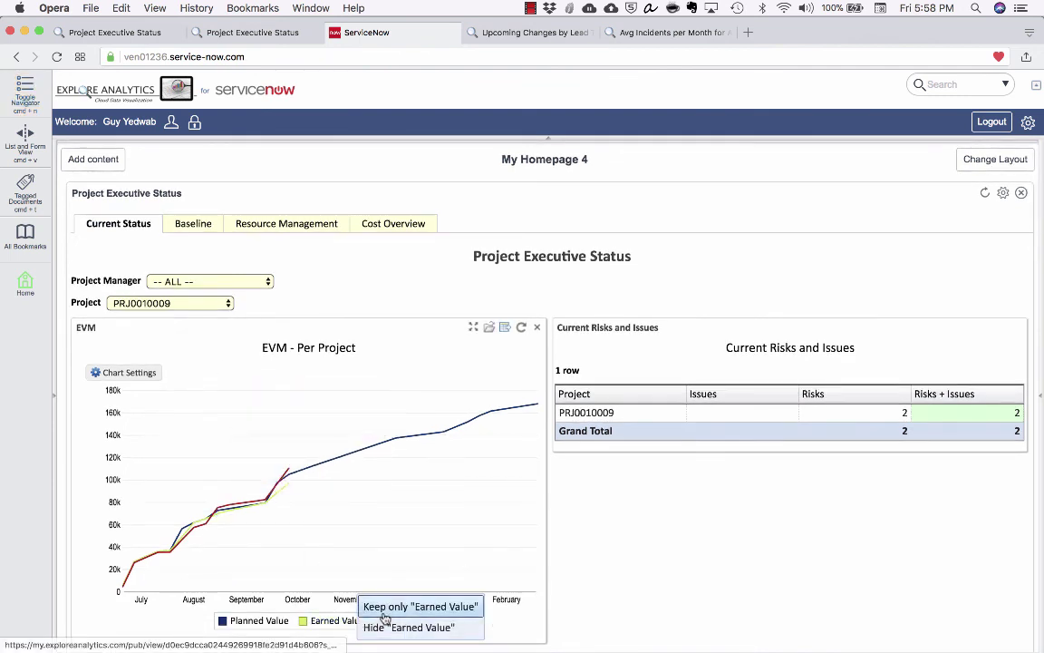
left_click(385, 613)
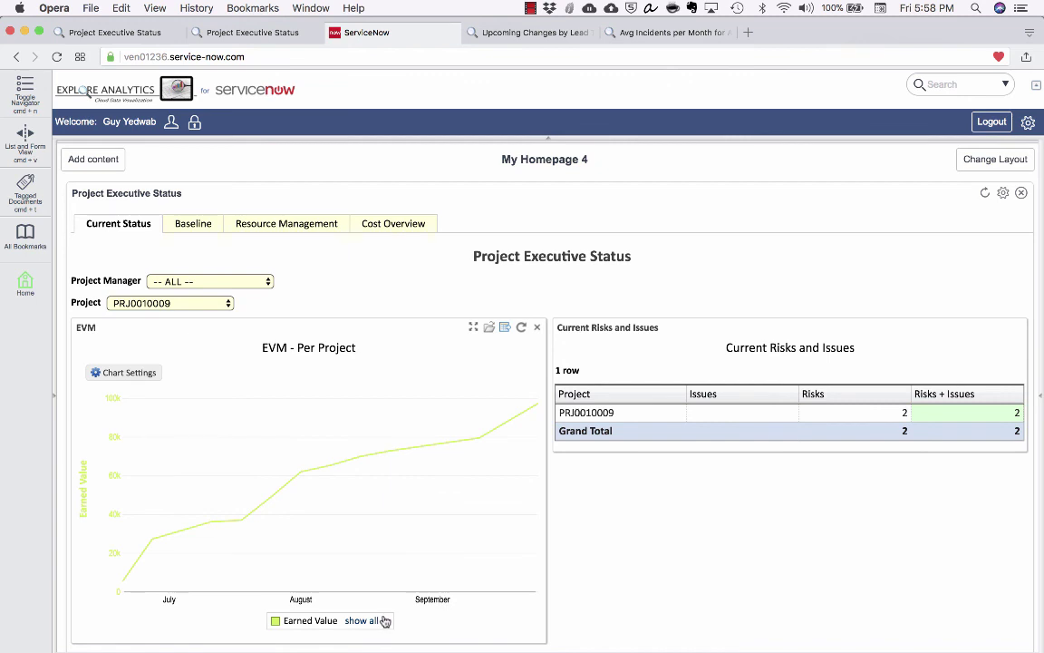
left_click(379, 620)
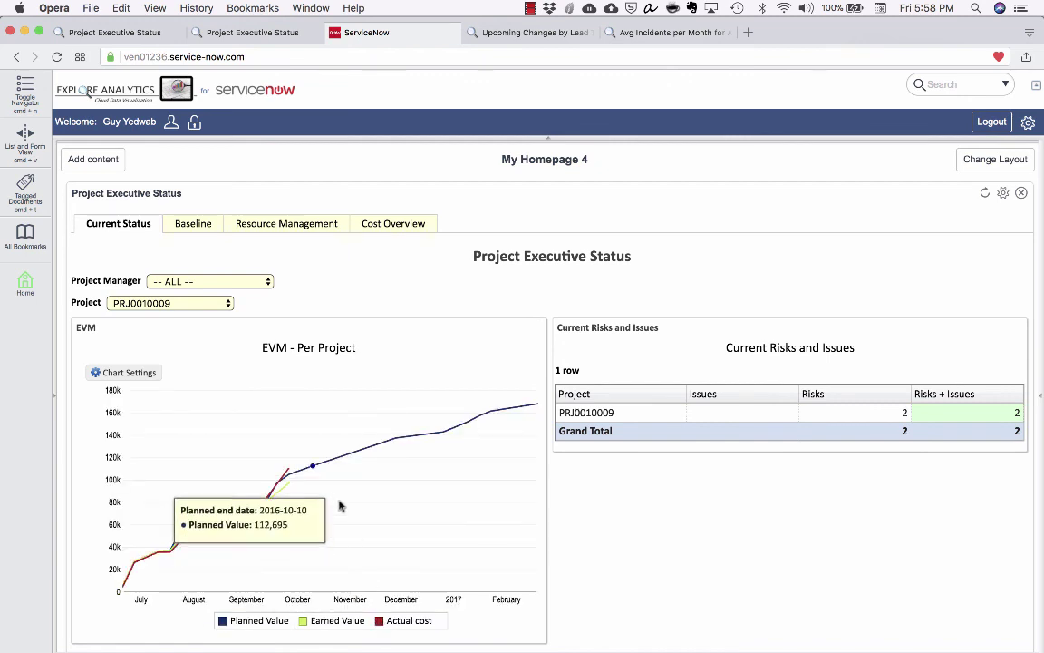